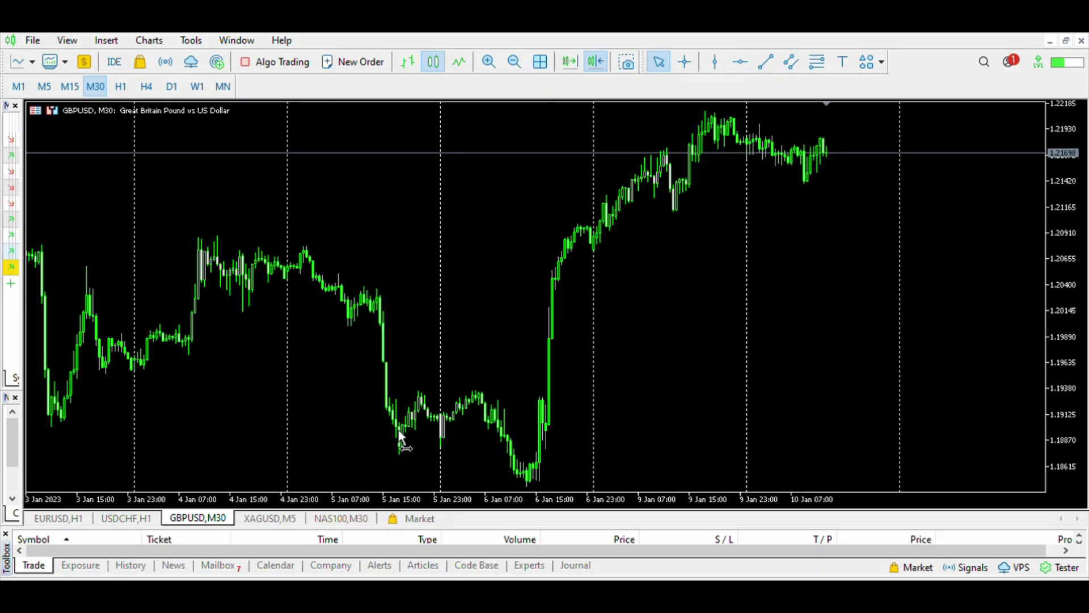
Place a horizontal line at about 1.18807 on the GBPUSD M30 chart, through the 5 January low area
click(739, 61)
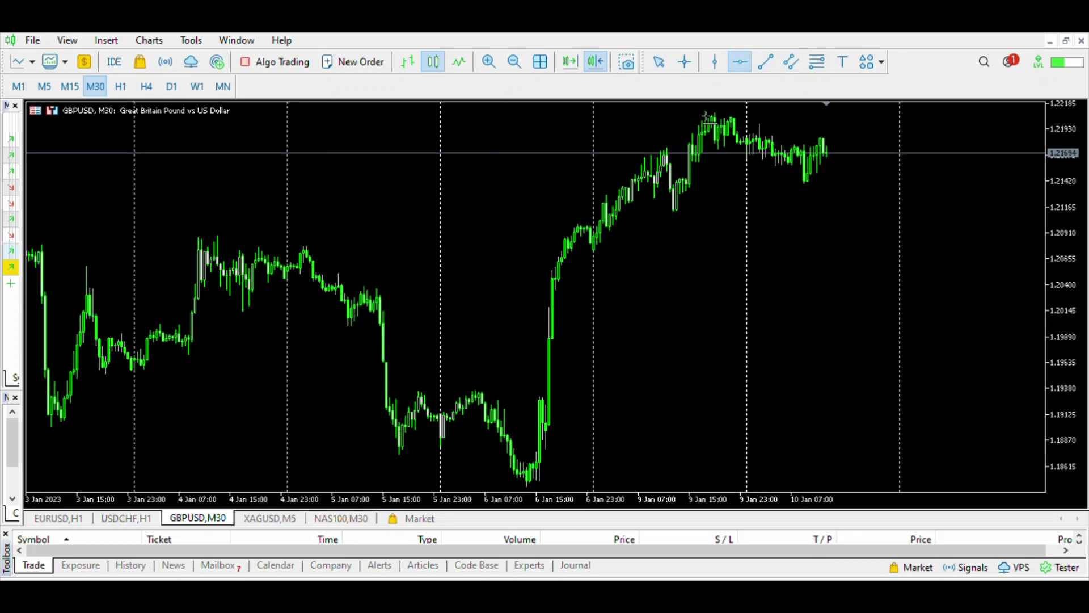
click(404, 446)
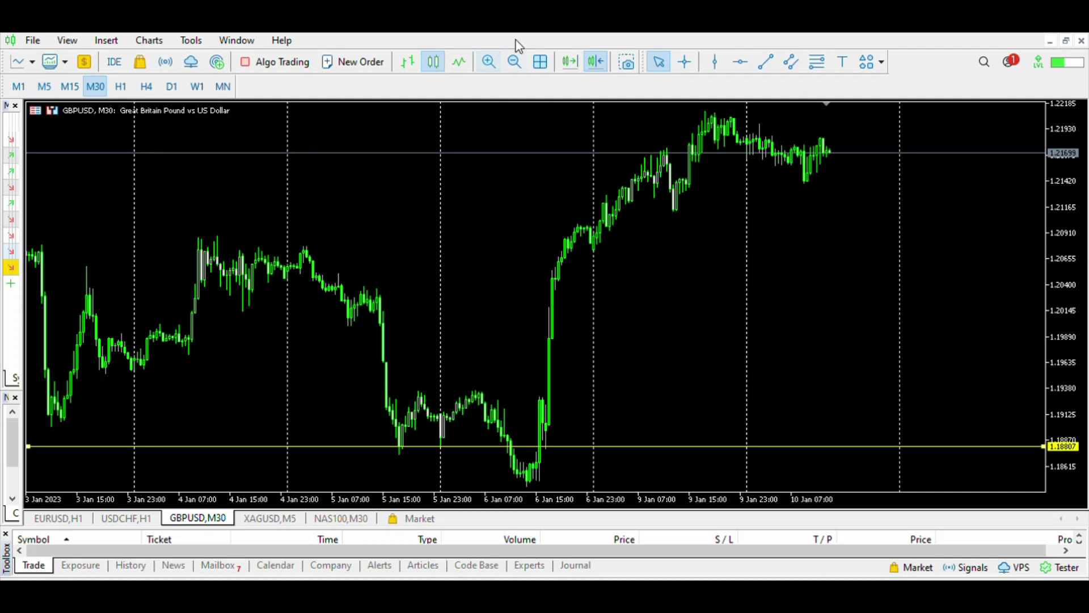
On the daily GBPUSD chart, draw a rectangle around the early January 2023 lows at the horizontal line
key(minus)
key(minus)
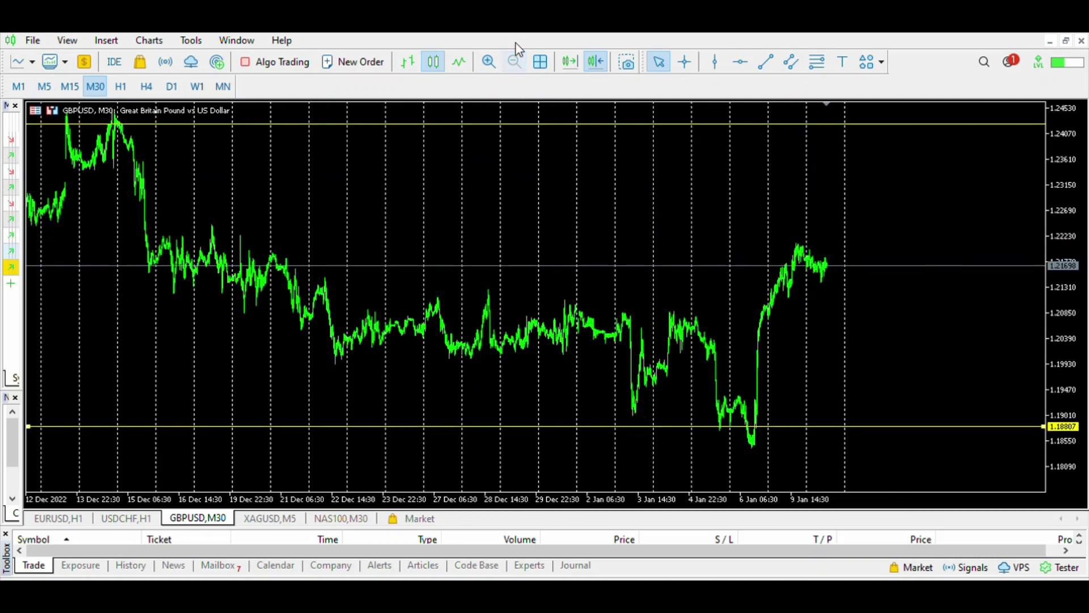
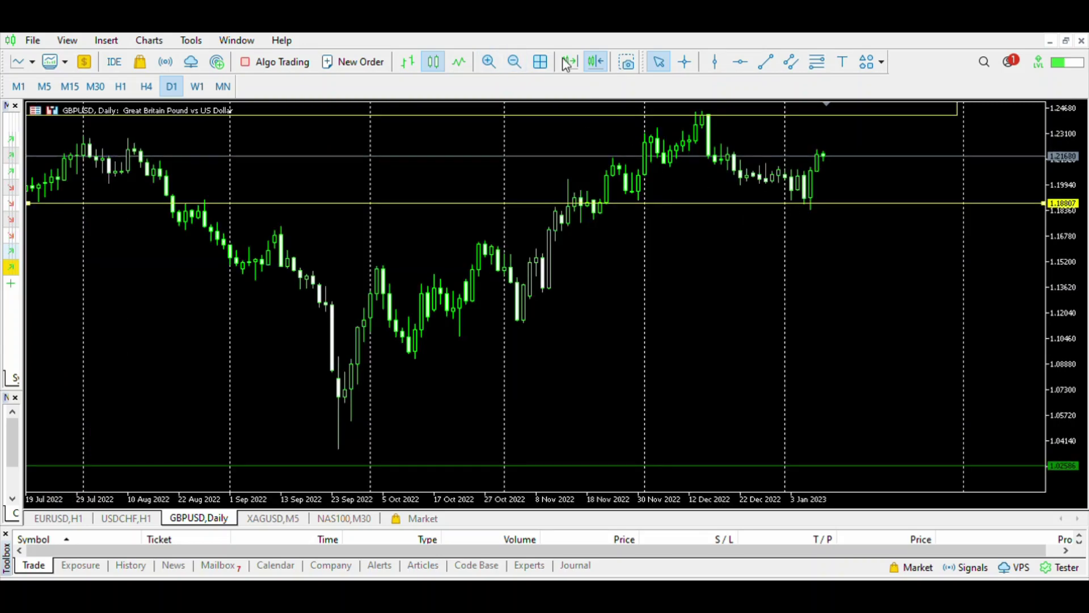
key(alt)
key(Left)
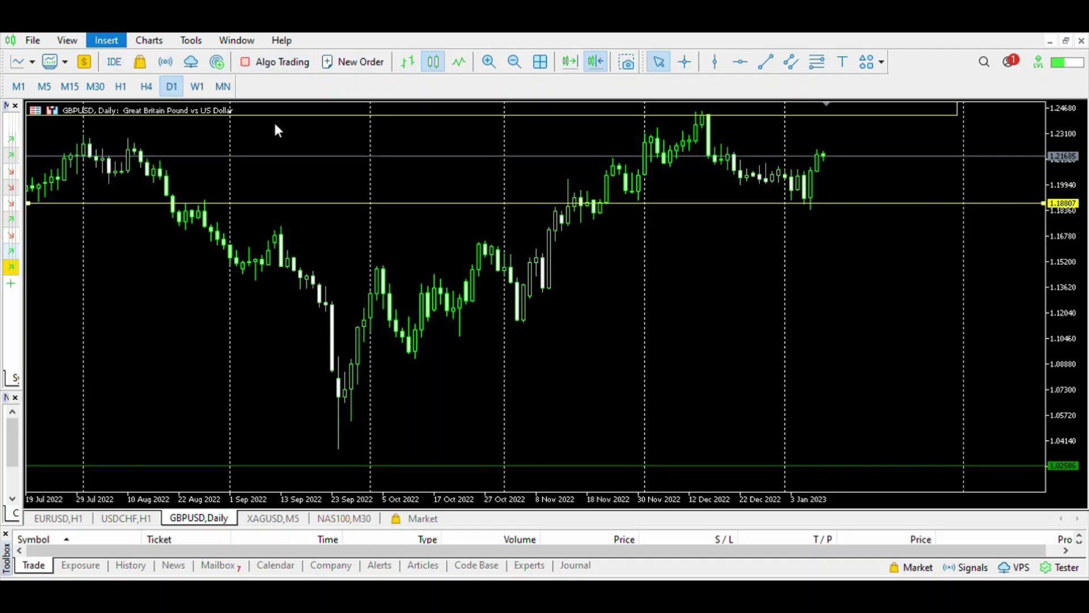
key(Escape)
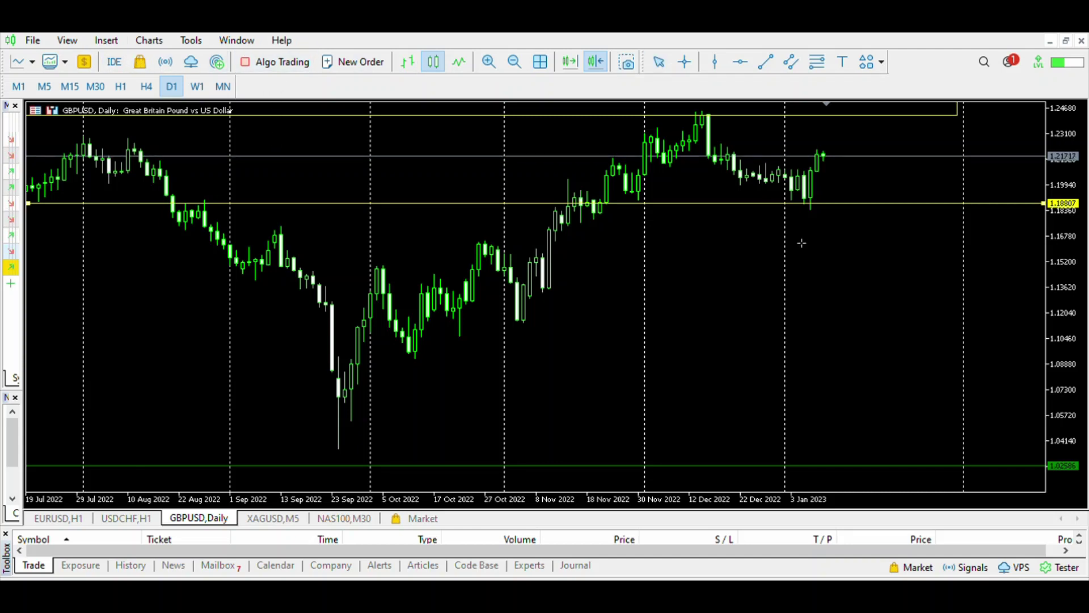
drag(798, 191, 820, 198)
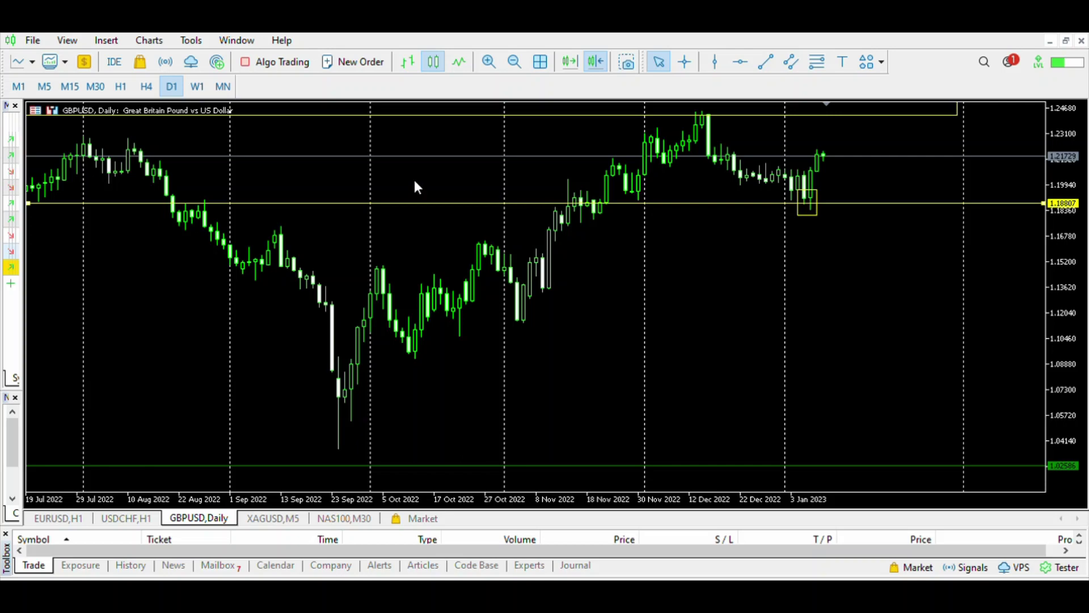
Return the GBPUSD chart to the M30 timeframe and show the January candles inside the marked rectangle together with the latest price
click(96, 84)
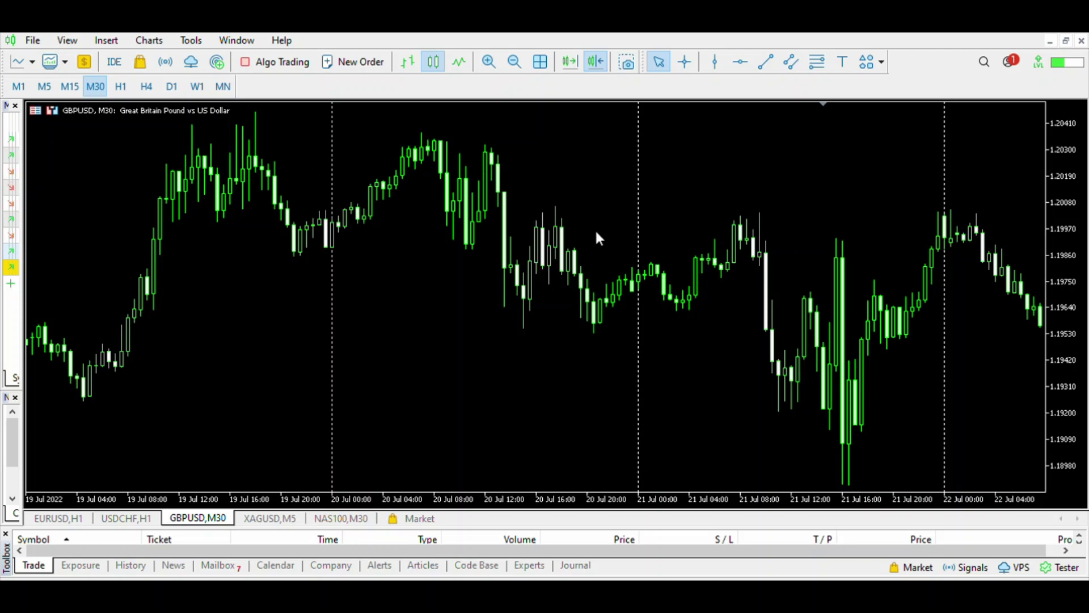
click(569, 57)
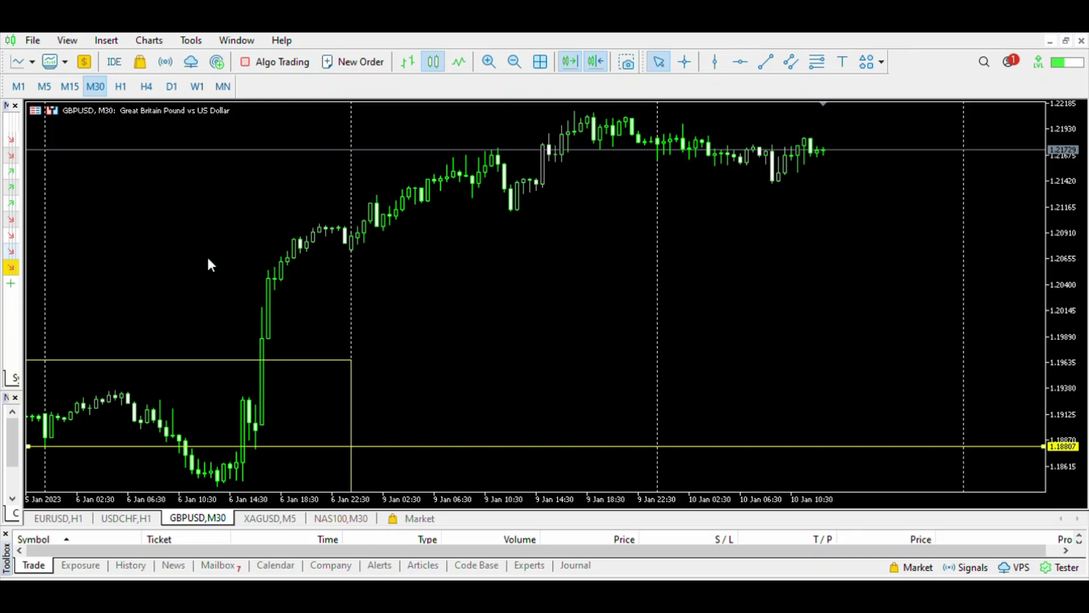
click(569, 57)
drag(217, 229, 594, 253)
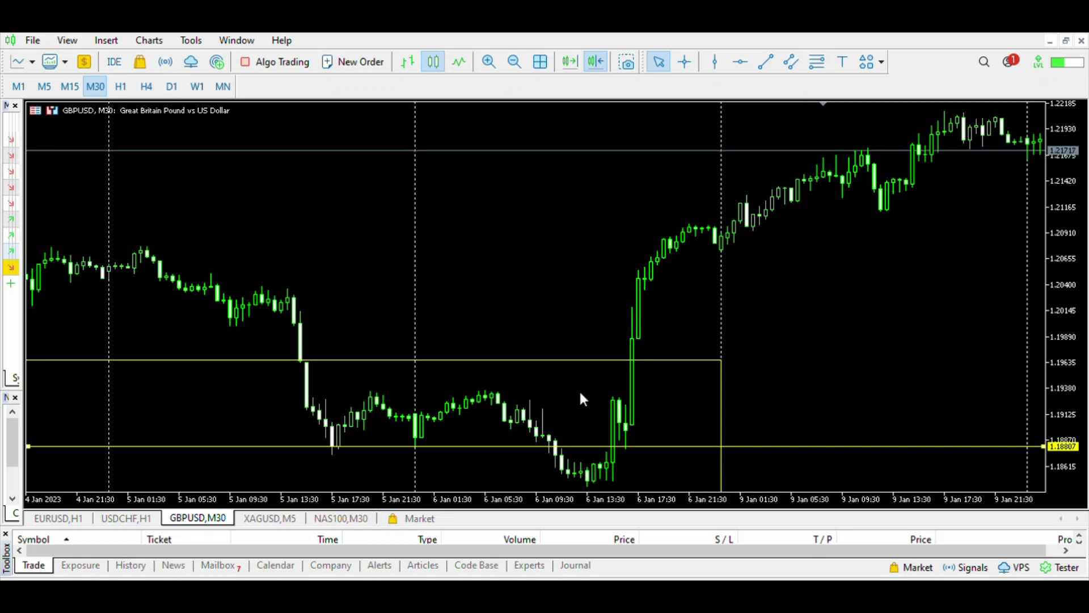
click(514, 60)
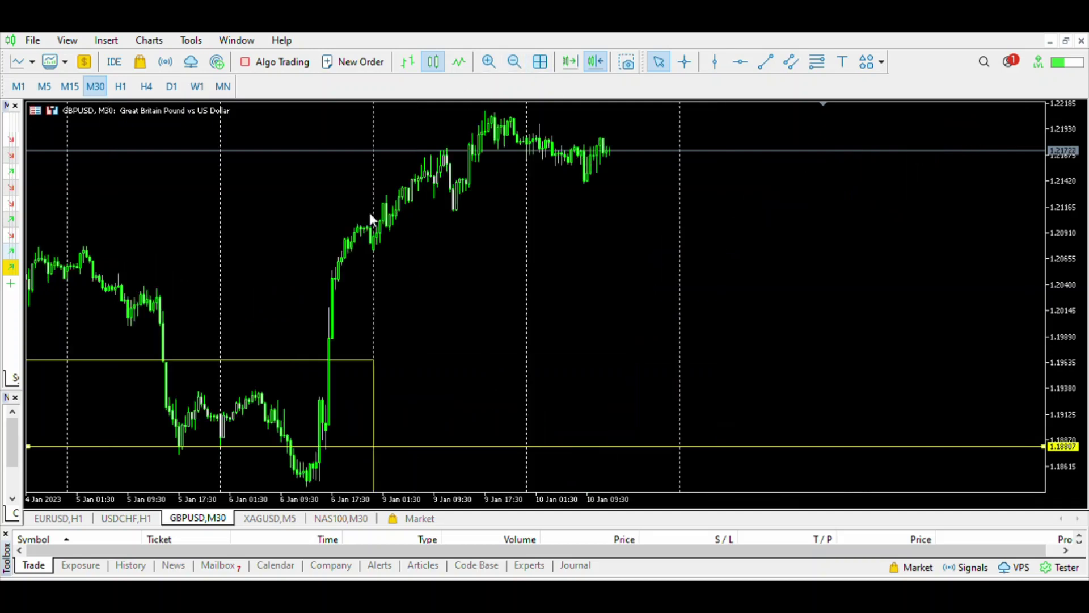
drag(315, 206, 556, 239)
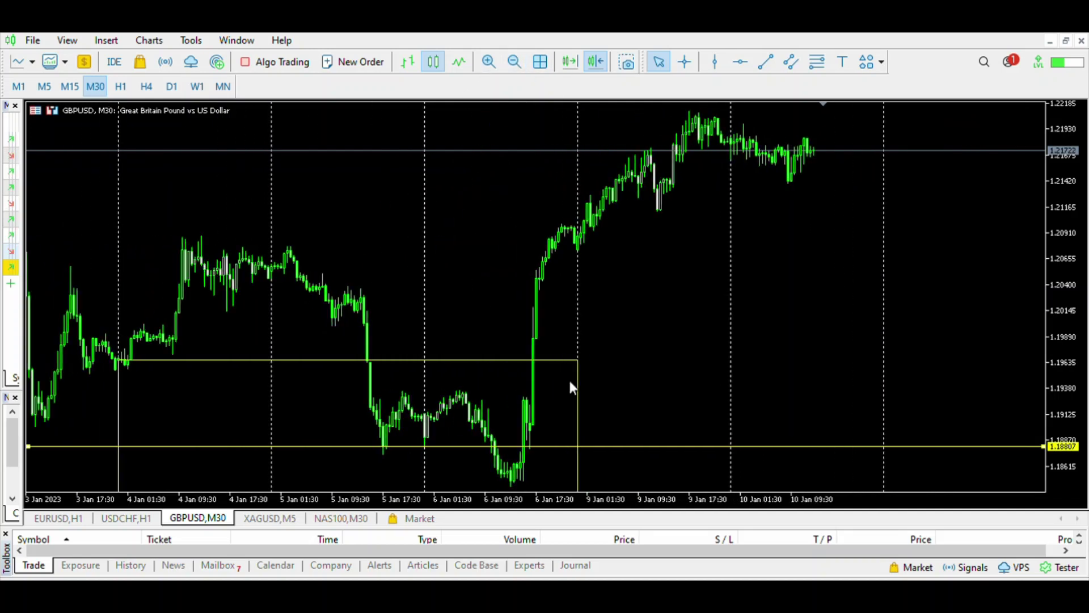
Measure the GBPUSD rise with the crosshair from the horizontal line on 6 January up to the 9 January high
middle_click(516, 403)
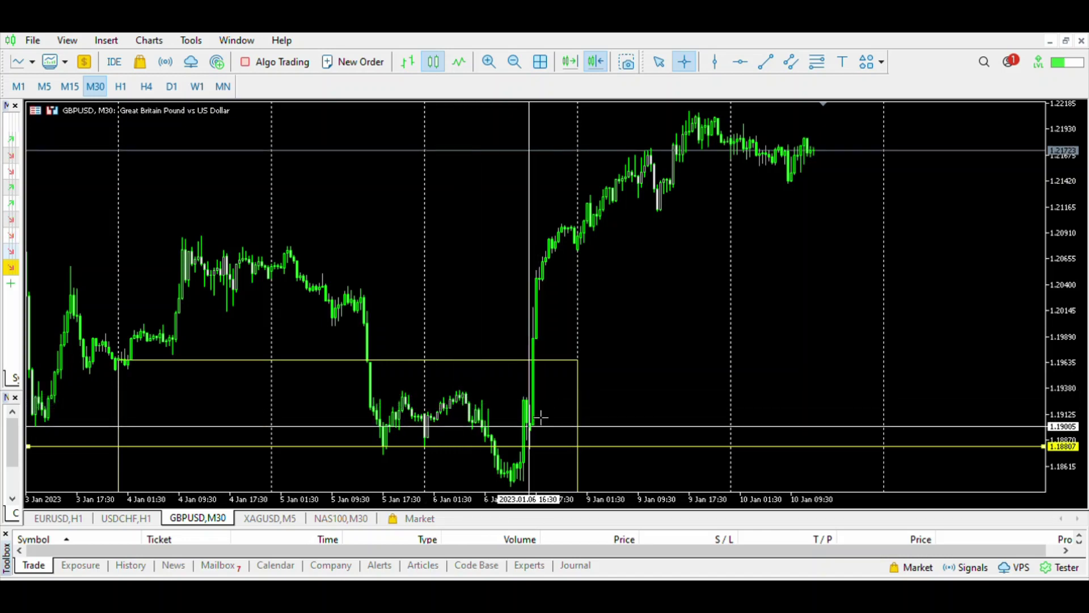
drag(477, 386, 547, 442)
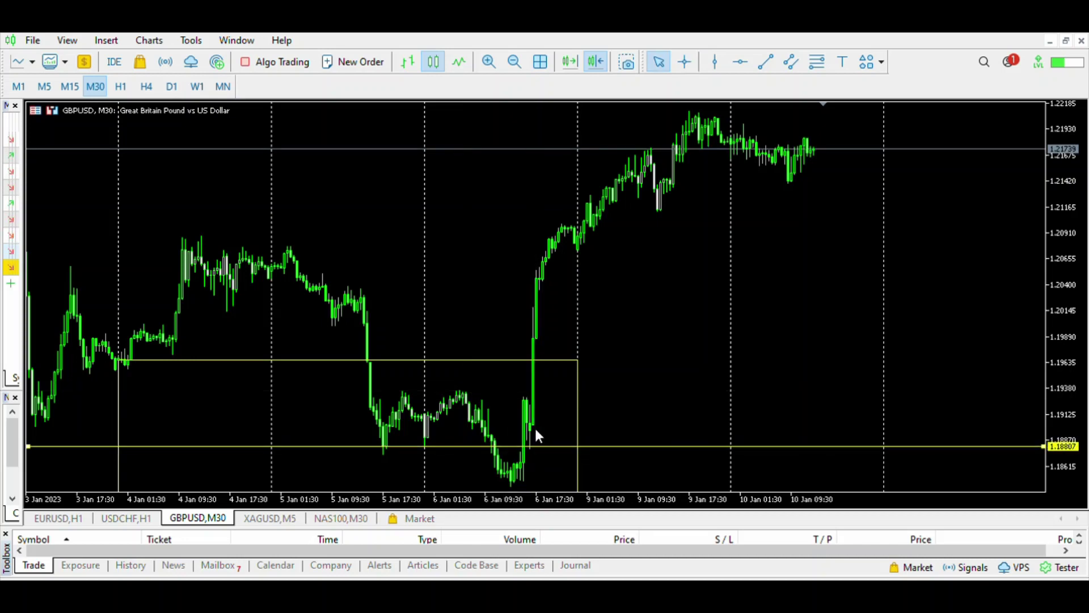
middle_click(536, 429)
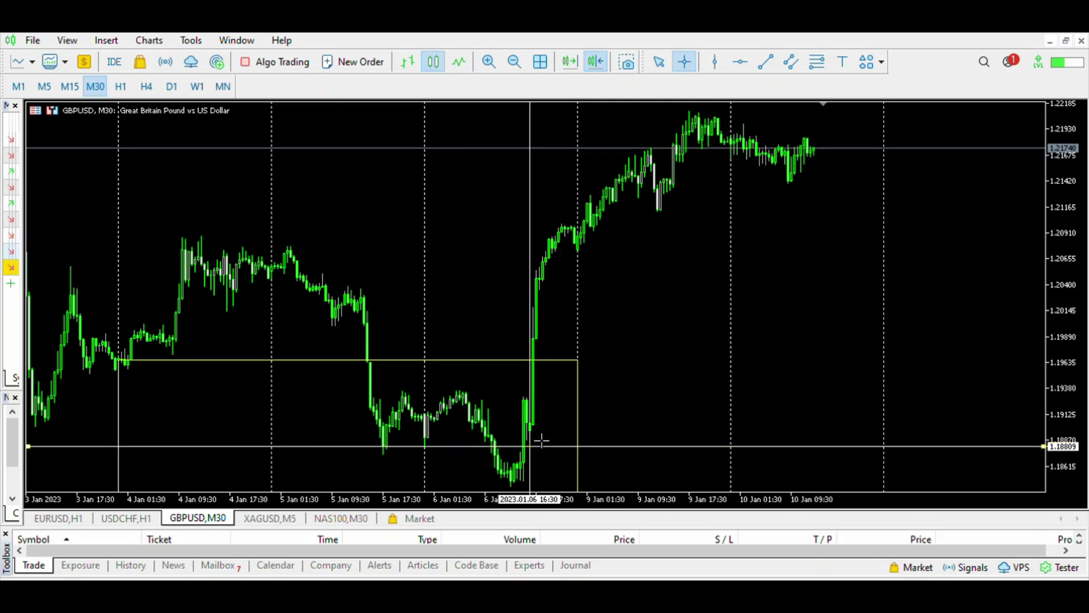
drag(542, 441, 213, 234)
click(515, 60)
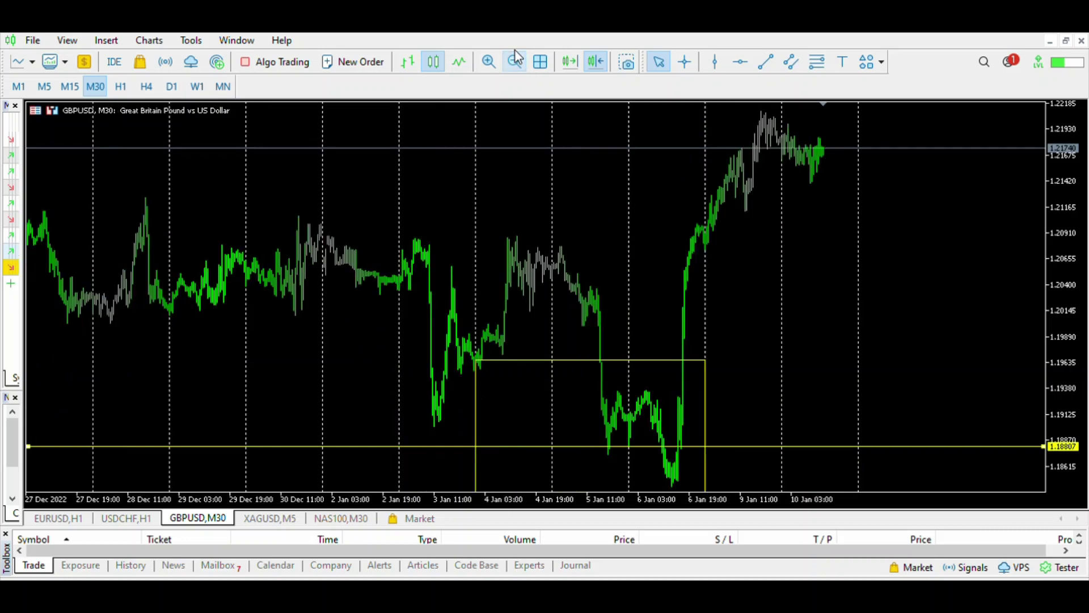
middle_click(621, 217)
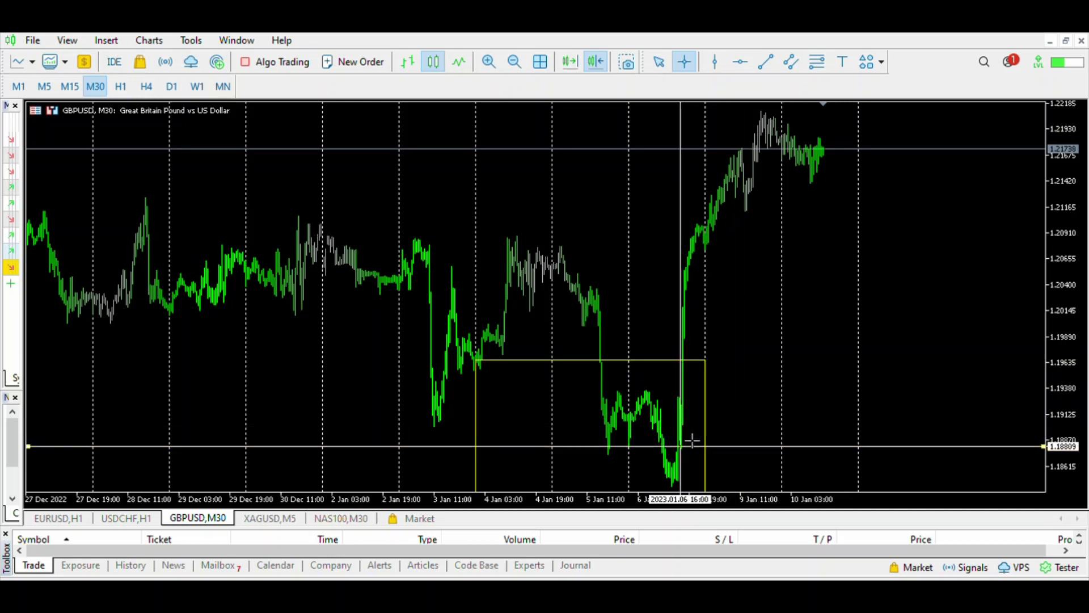
drag(692, 440, 778, 103)
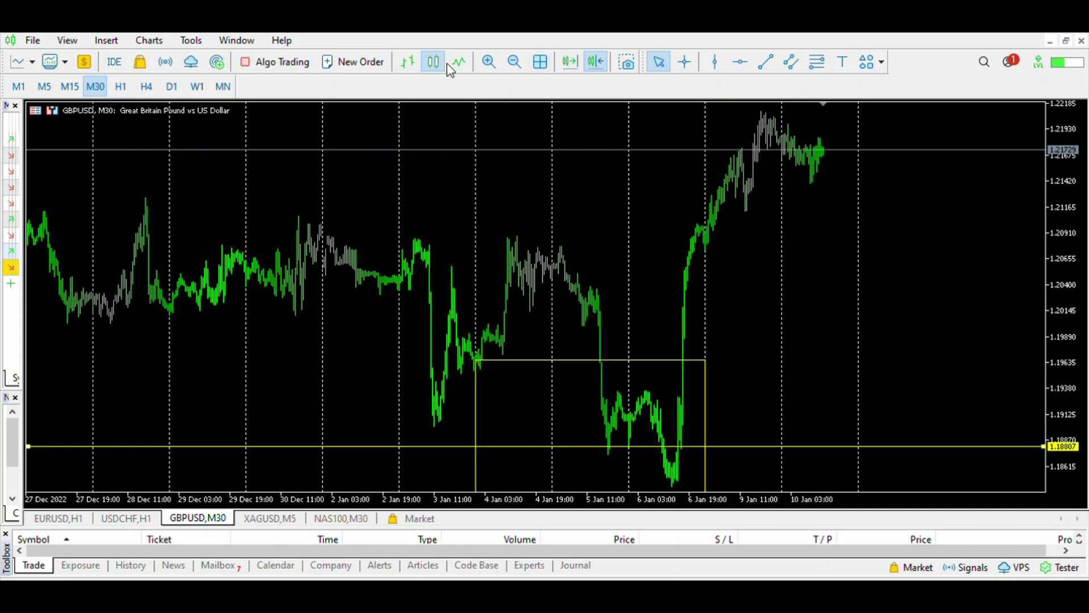
Examine the GBPUSD M30 price history from December 2022 to the January lows in the rectangle
click(519, 51)
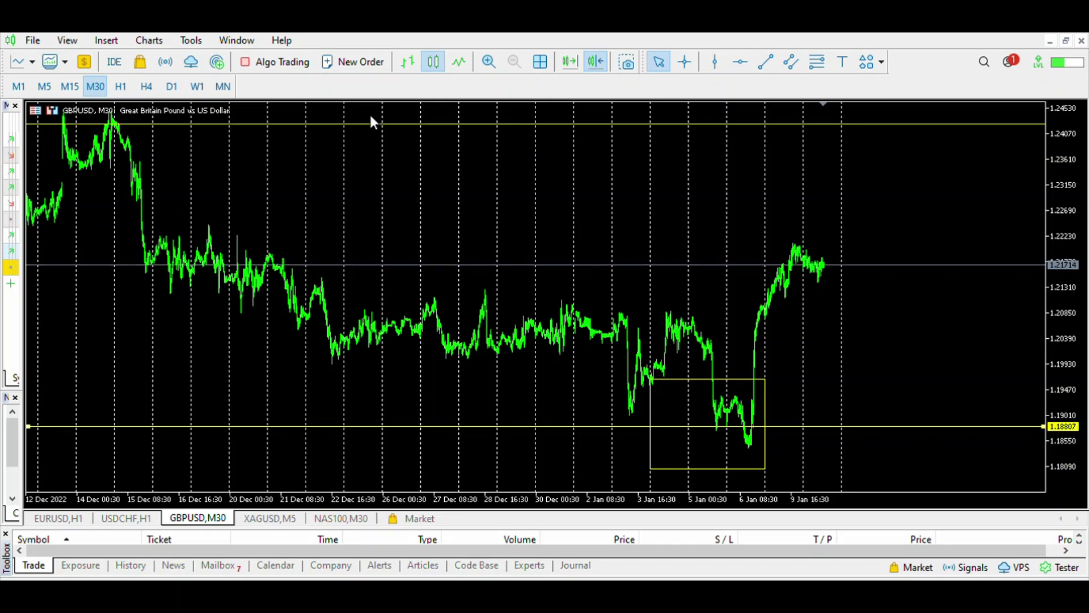
drag(226, 195, 423, 195)
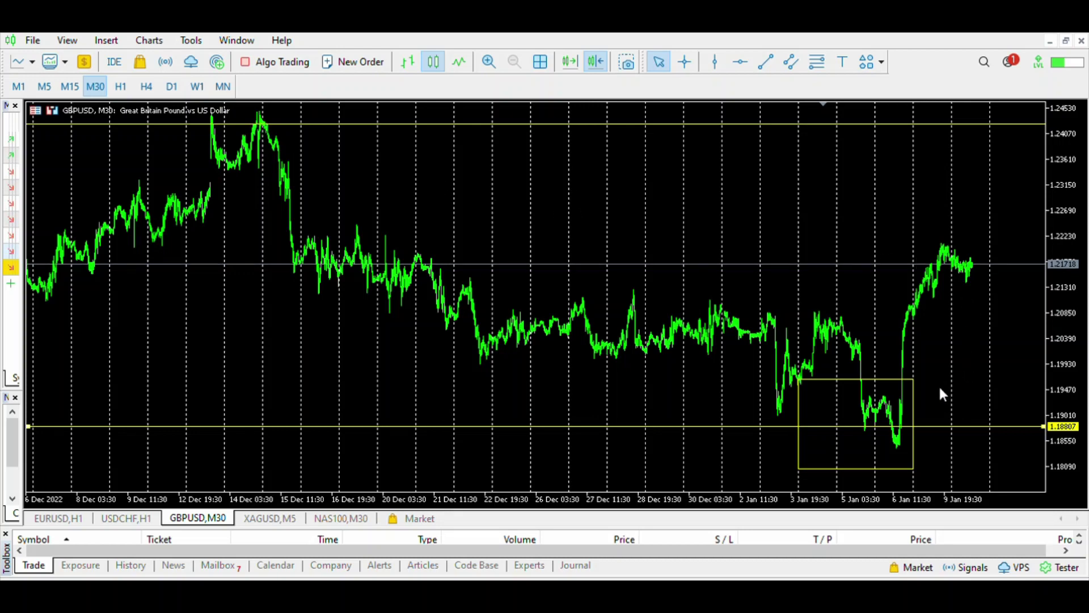
drag(751, 284, 508, 294)
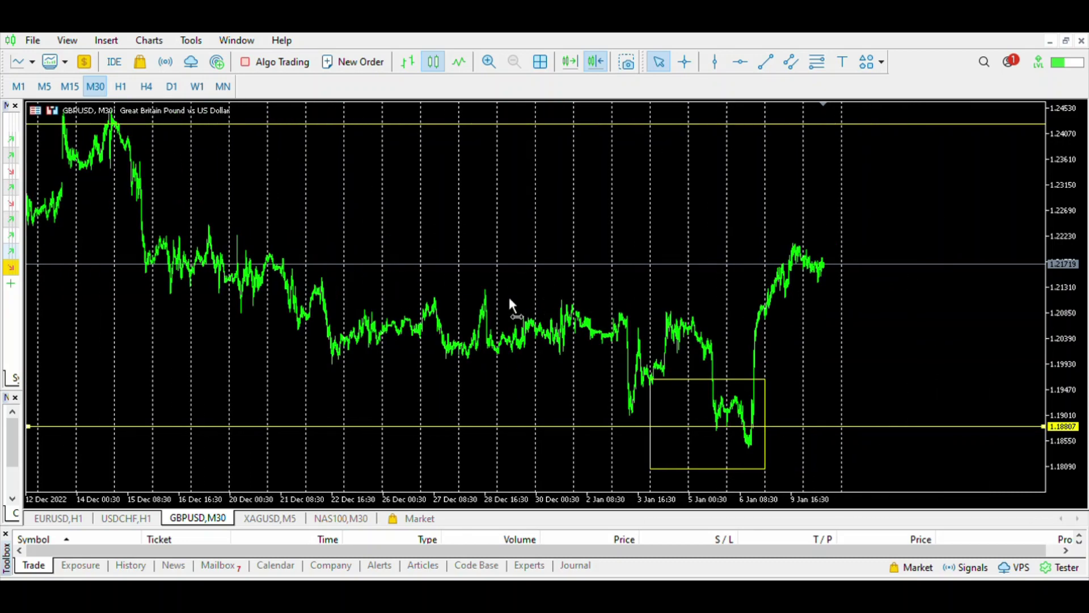
click(489, 51)
click(489, 47)
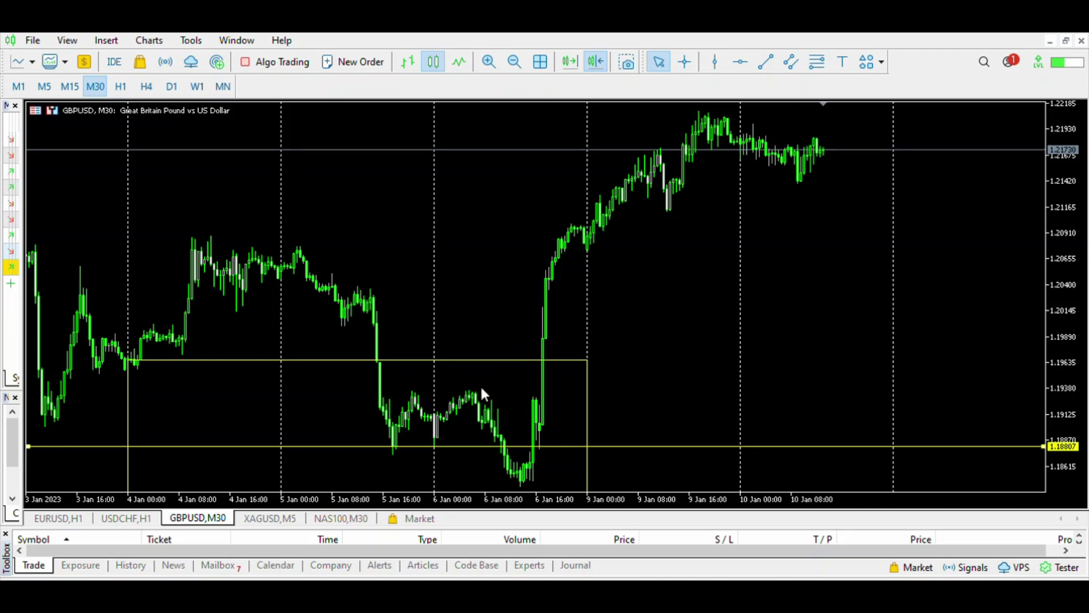
Open the XAGUSD chart and set its timeframe to H1
click(278, 517)
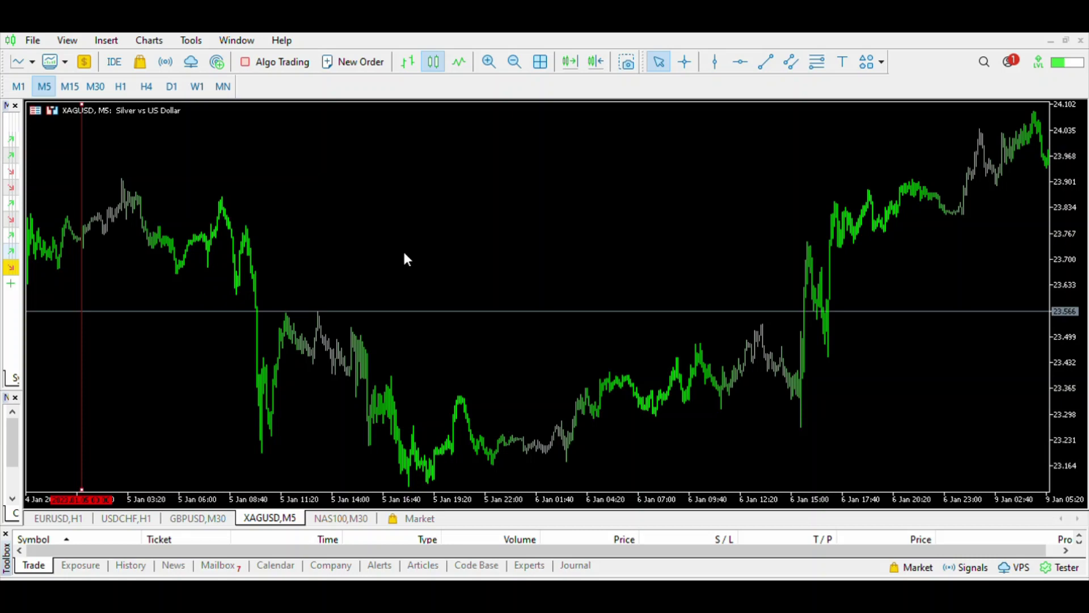
click(489, 53)
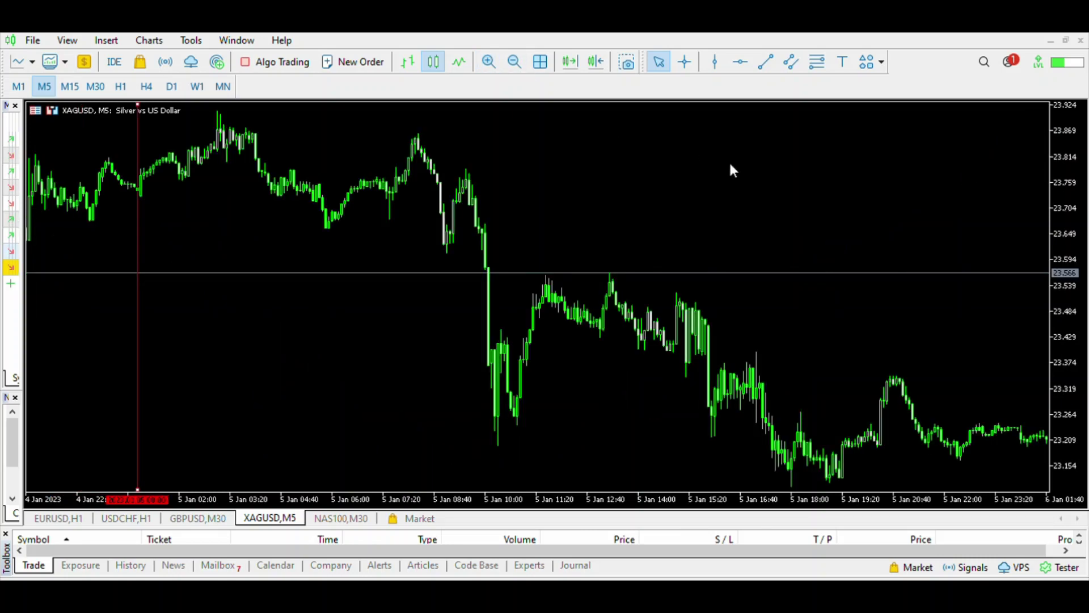
drag(730, 165, 379, 190)
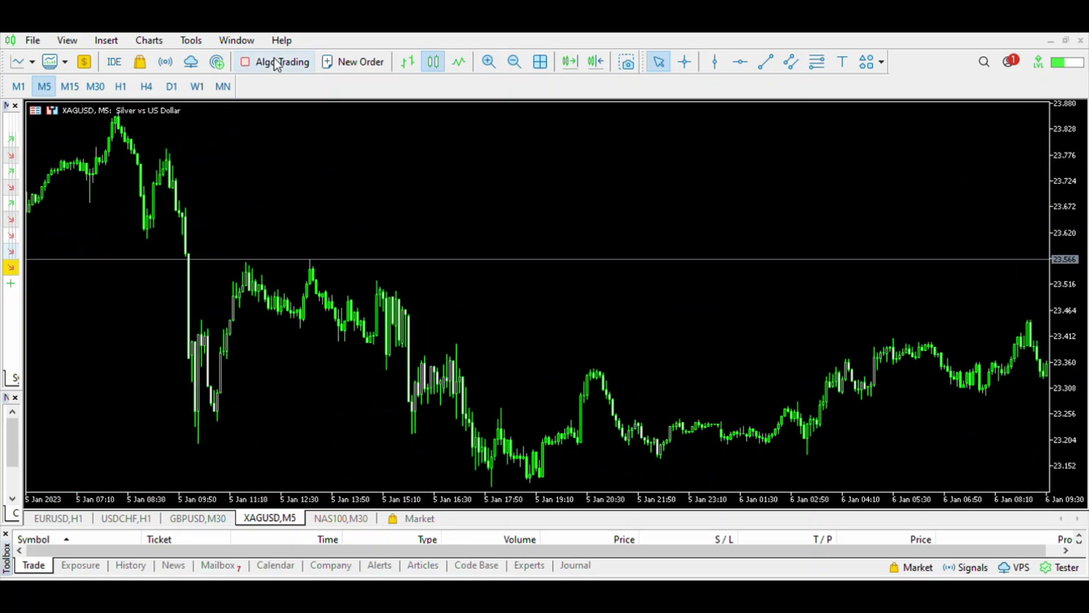
click(120, 86)
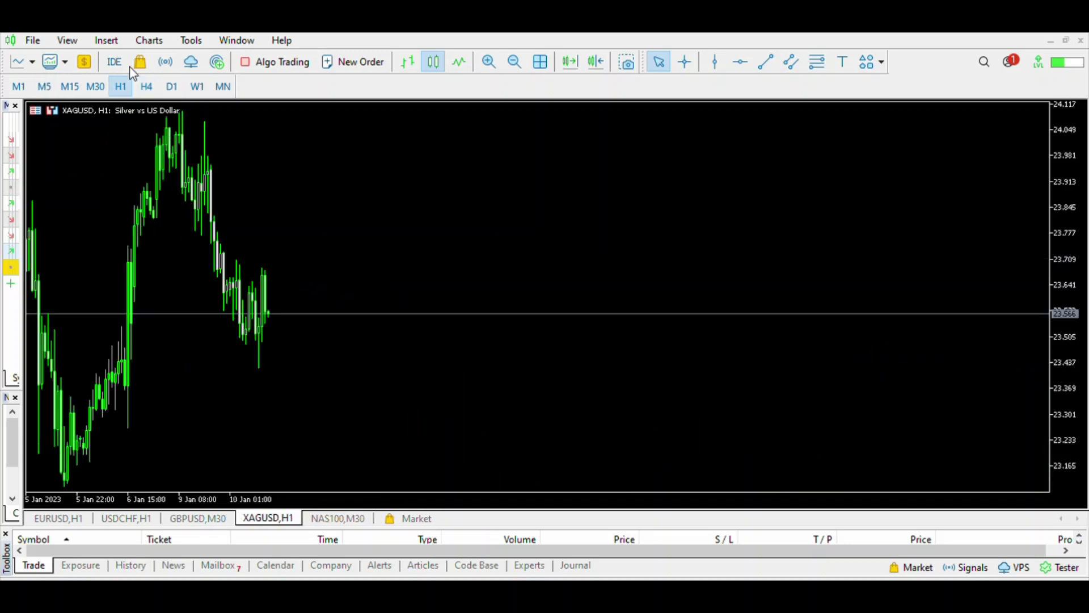
Draw a rectangle around the 5–6 January low on the XAGUSD H1 chart and extend its starting edge back towards the red vertical line
click(509, 48)
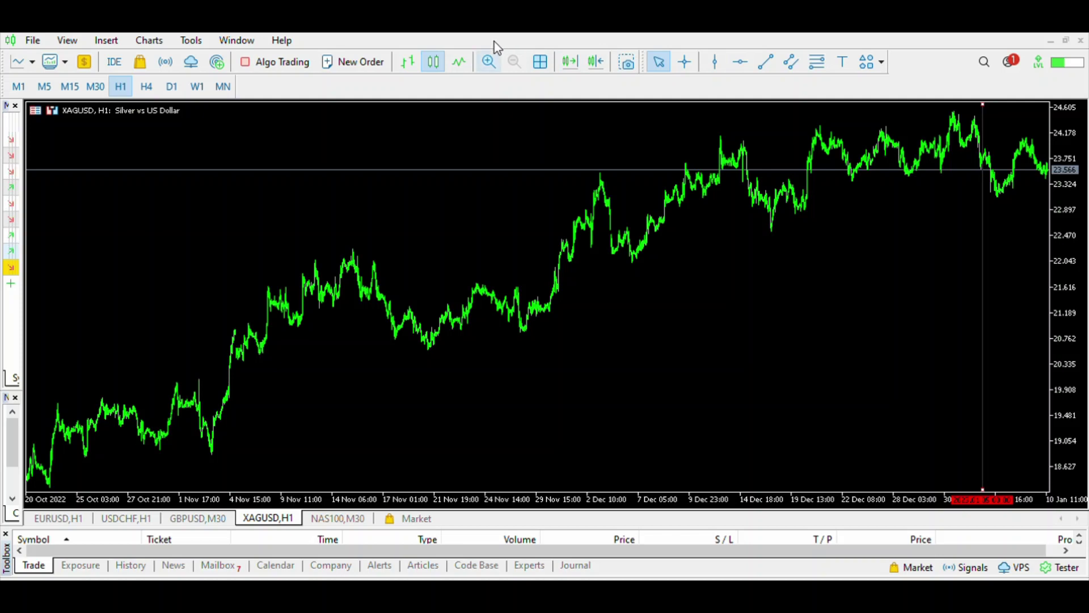
click(489, 60)
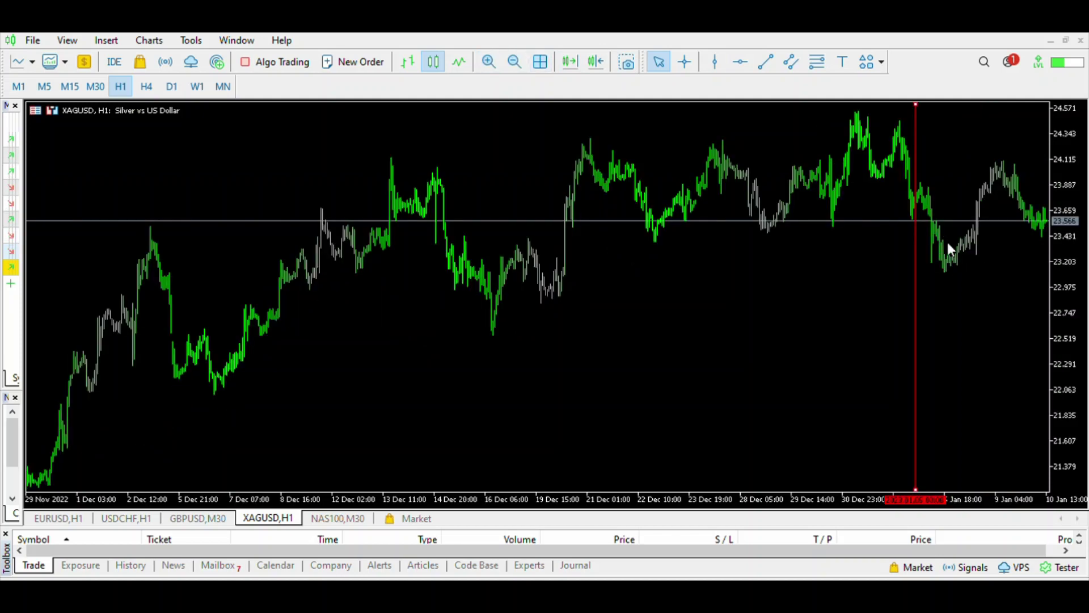
click(488, 60)
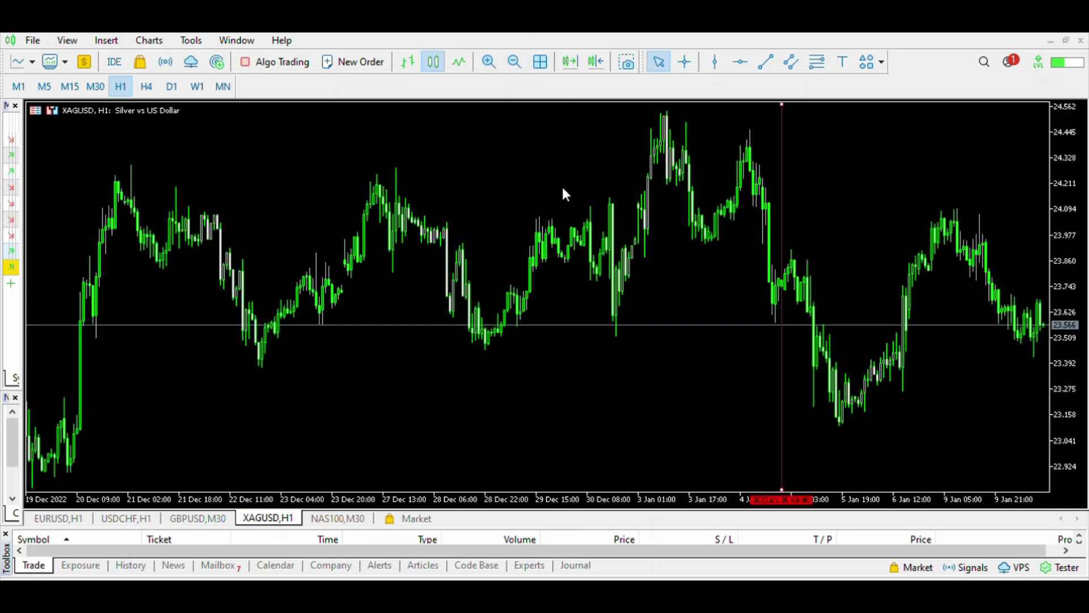
click(514, 60)
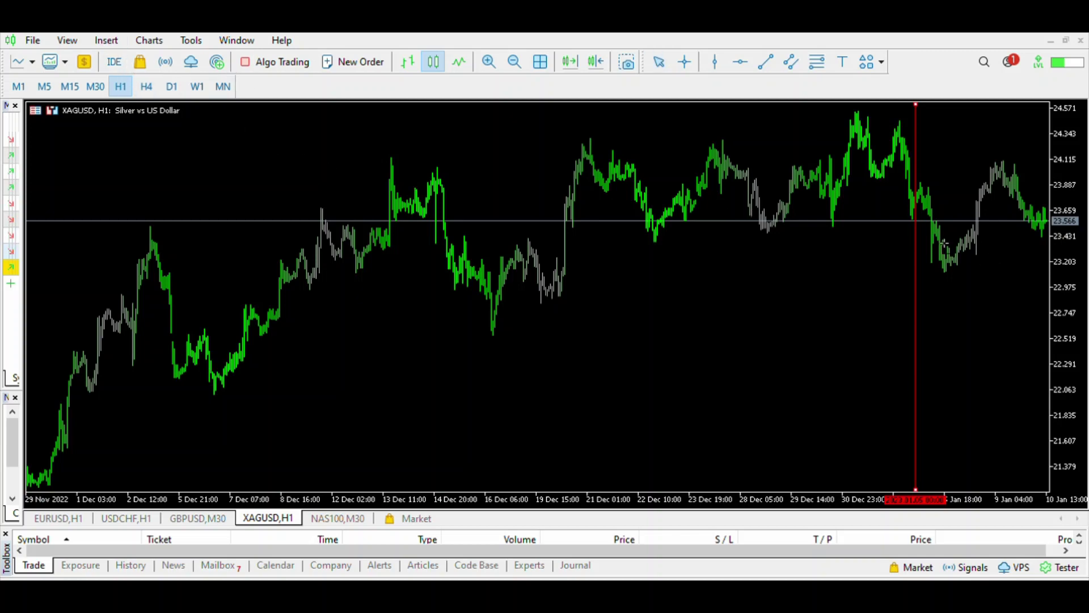
drag(931, 241, 1001, 288)
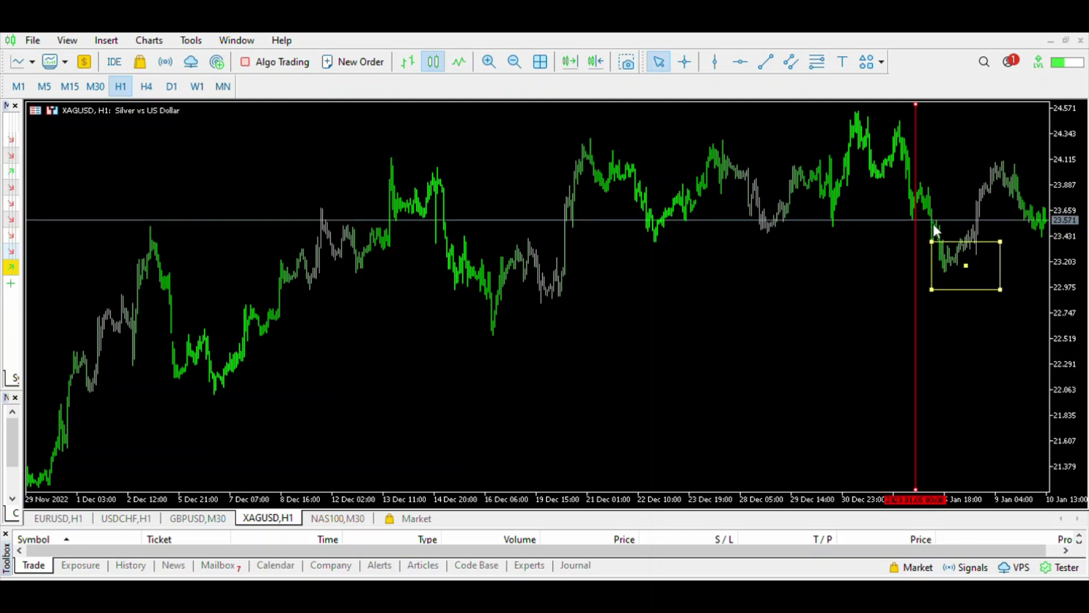
drag(934, 223, 920, 223)
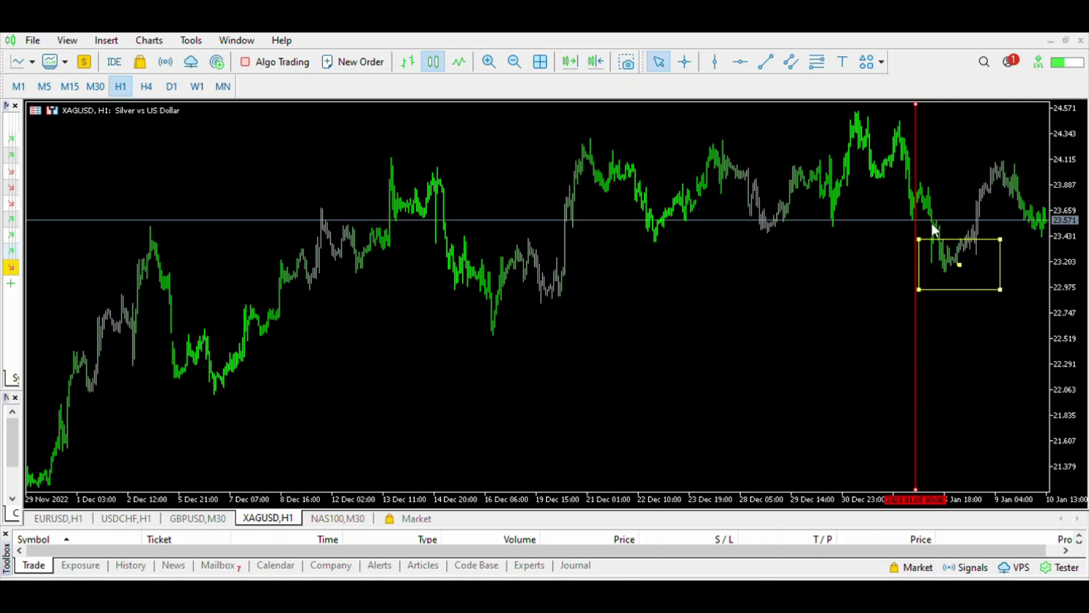
click(931, 221)
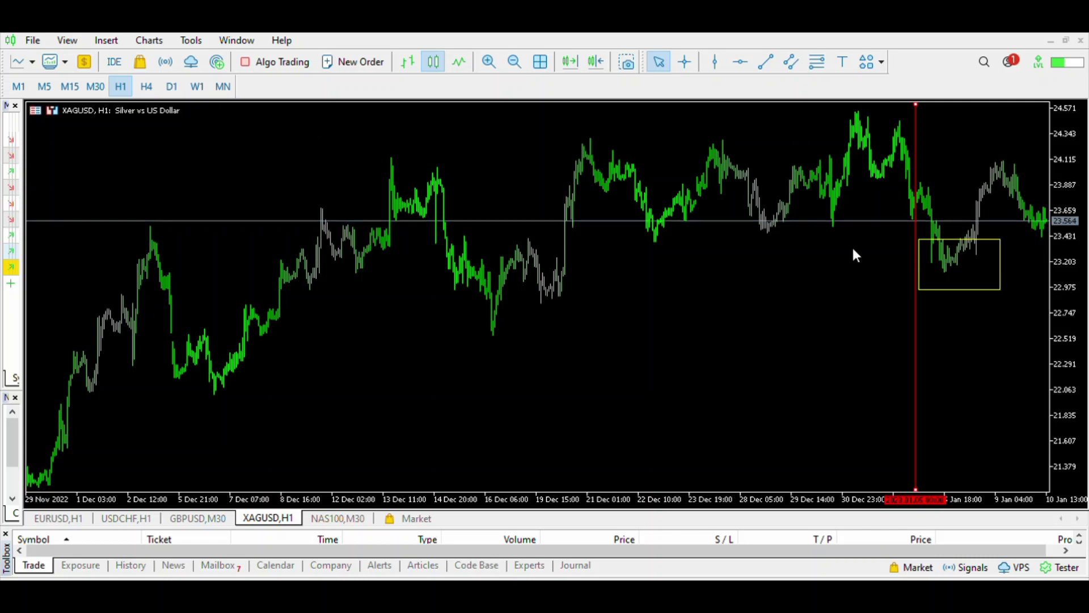
Switch the XAGUSD chart to the M5 timeframe and bring its latest candles into view
click(44, 86)
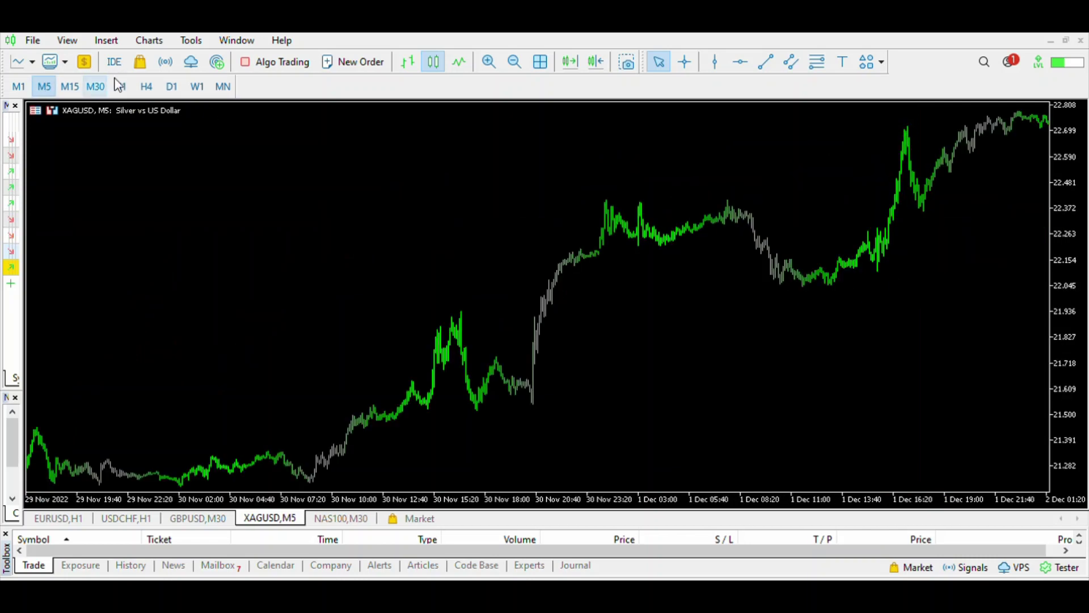
click(571, 54)
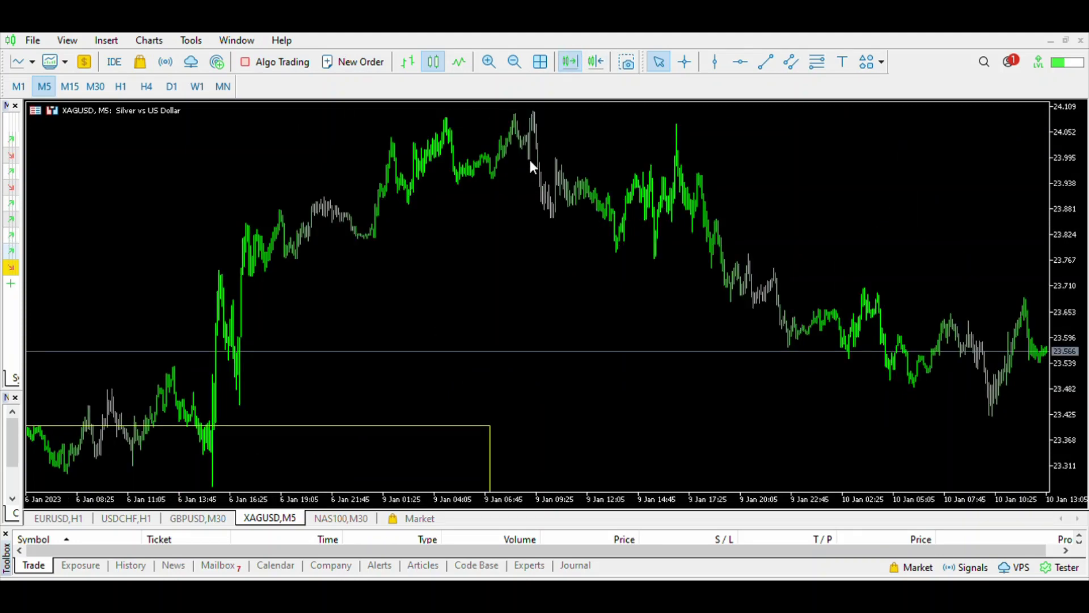
Examine the XAGUSD M5 price history from 10 January back to the 5 January low inside the rectangle
click(514, 46)
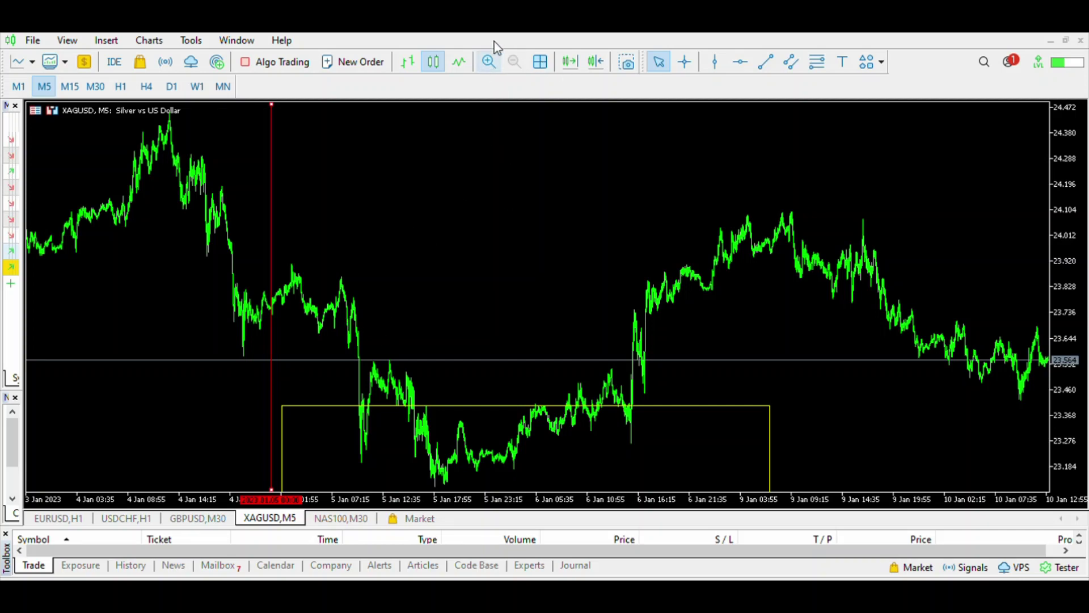
key(plus)
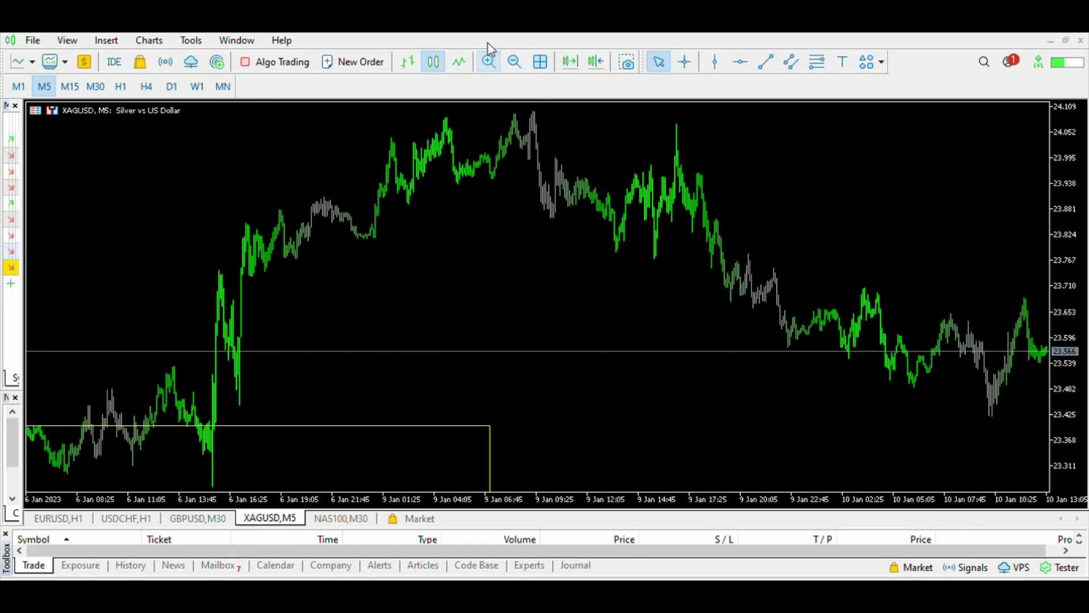
key(plus)
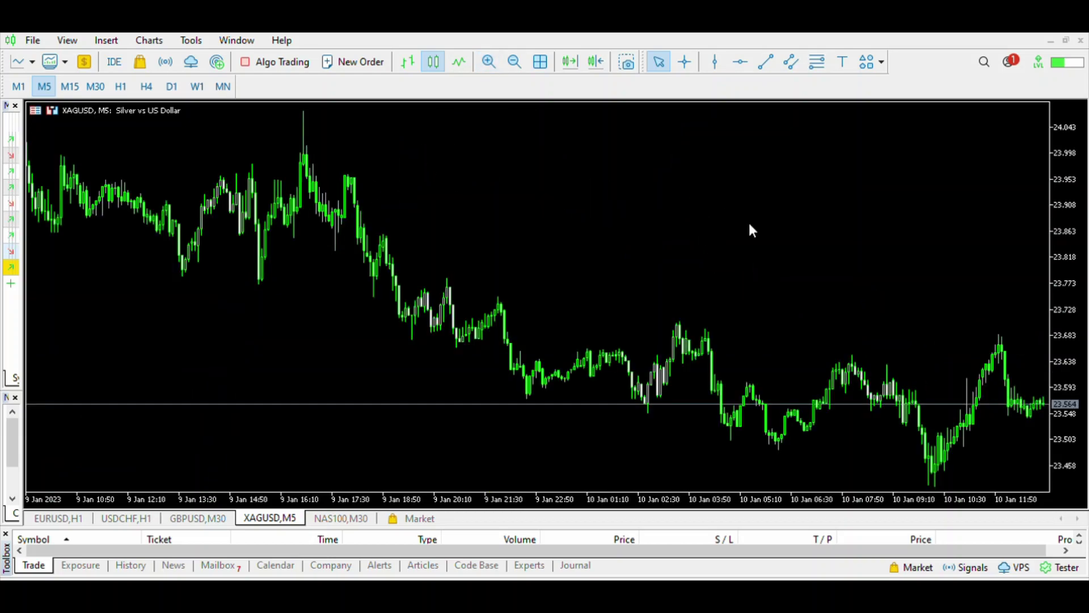
scroll(322, 249, up, 8)
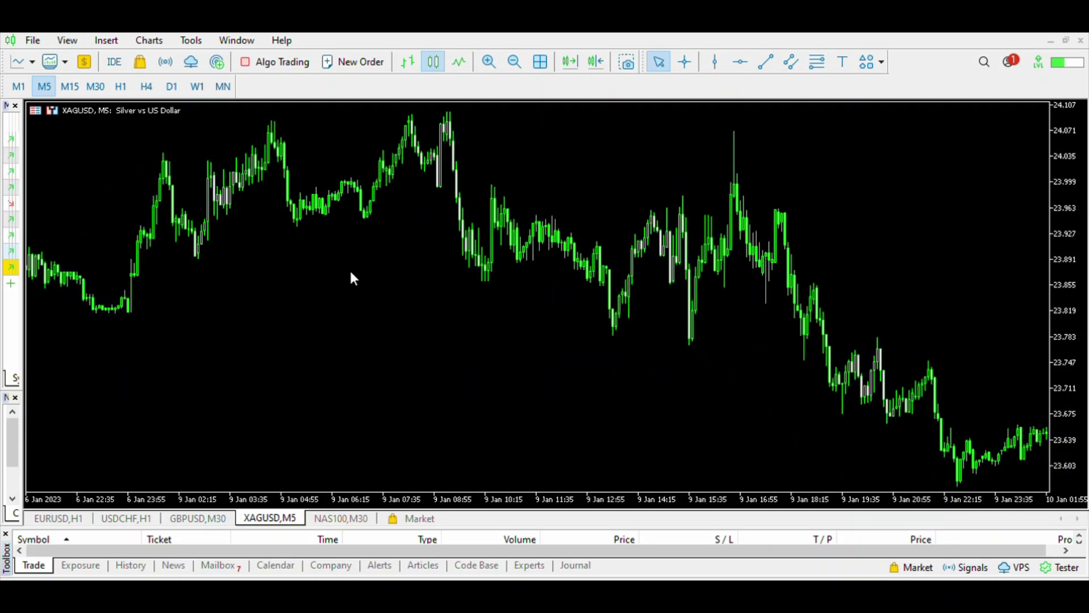
scroll(681, 236, up, 5)
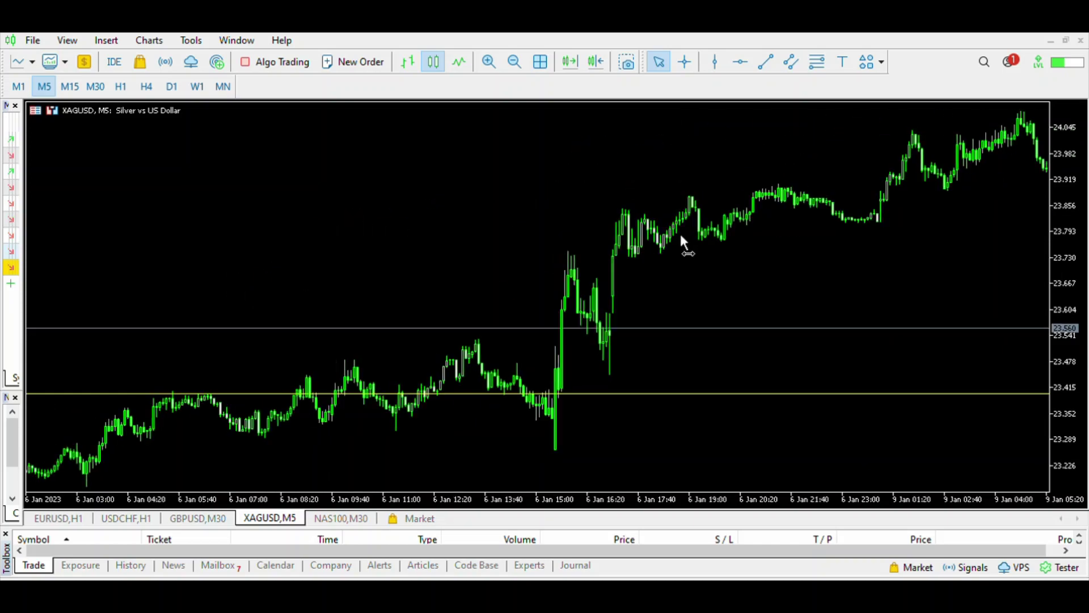
drag(293, 215, 670, 231)
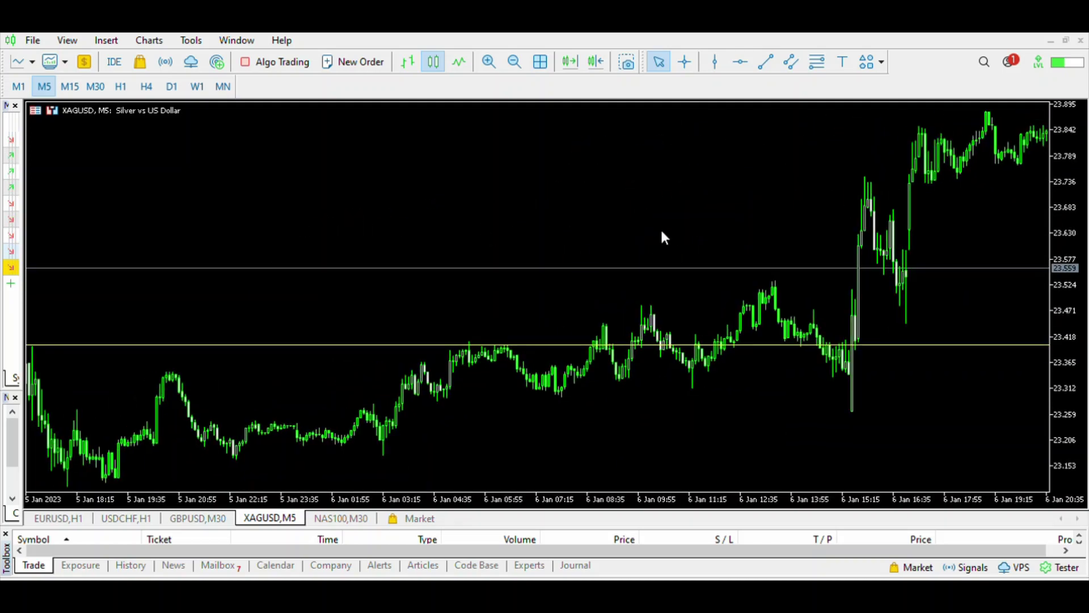
drag(312, 211, 639, 248)
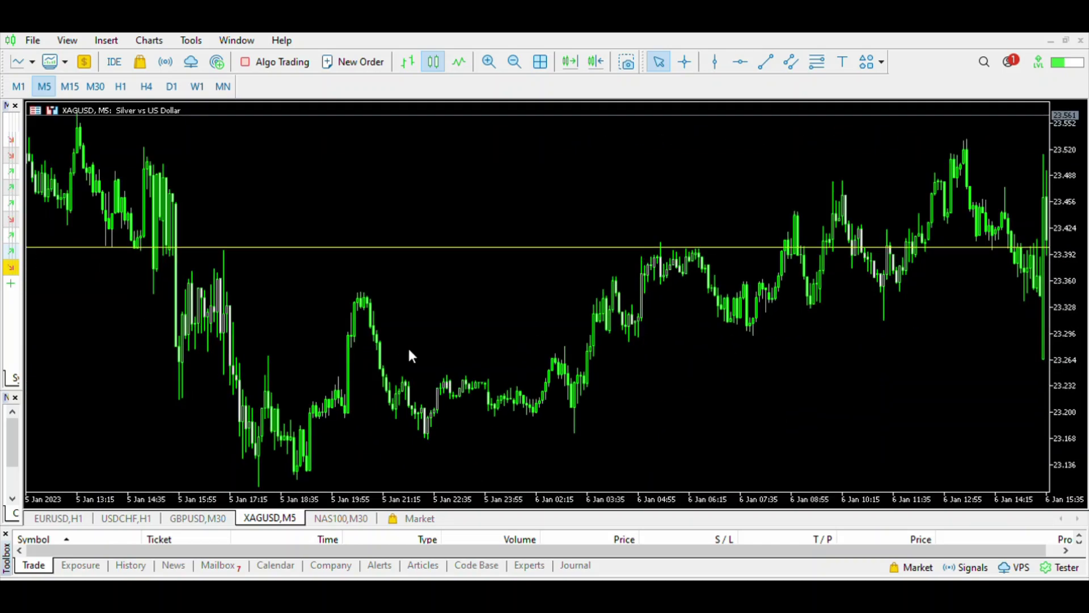
click(515, 60)
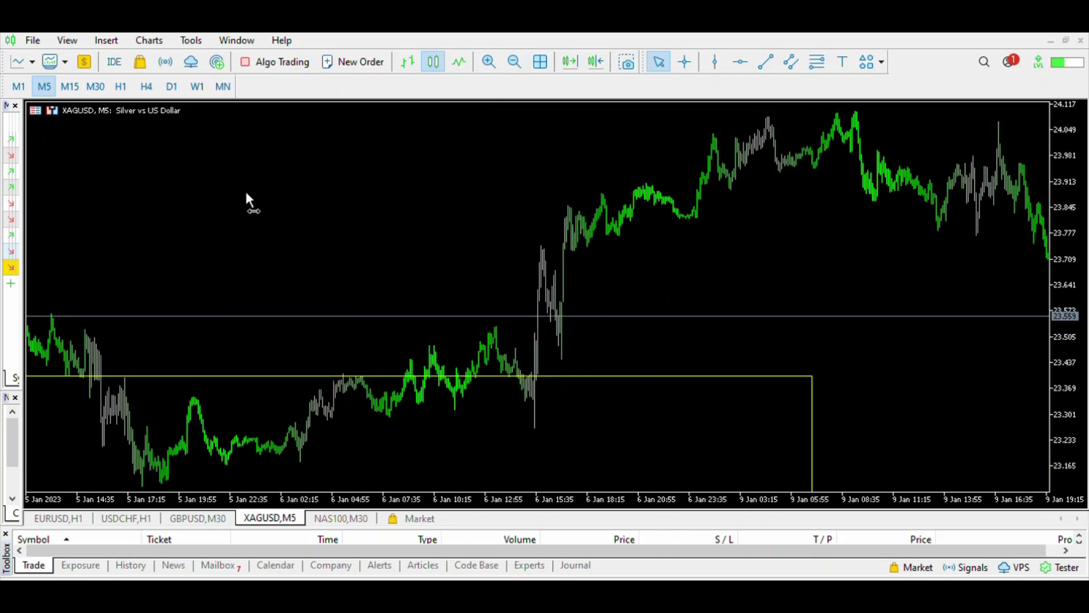
drag(246, 192, 530, 199)
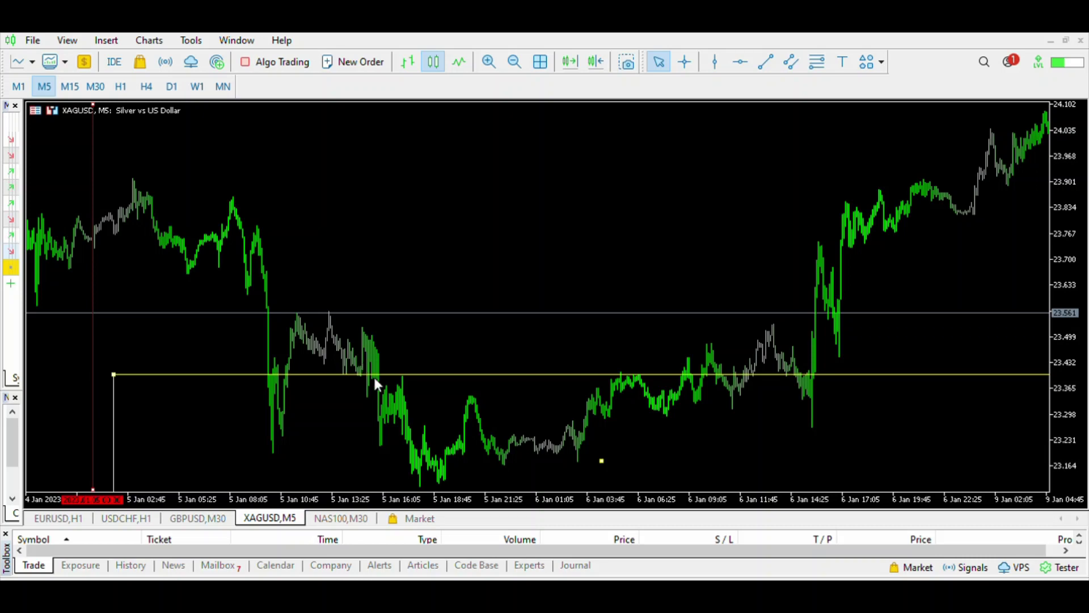
Delete the rectangle from the XAGUSD chart and place a horizontal line at 23.194, at the first 5 January low
key(Delete)
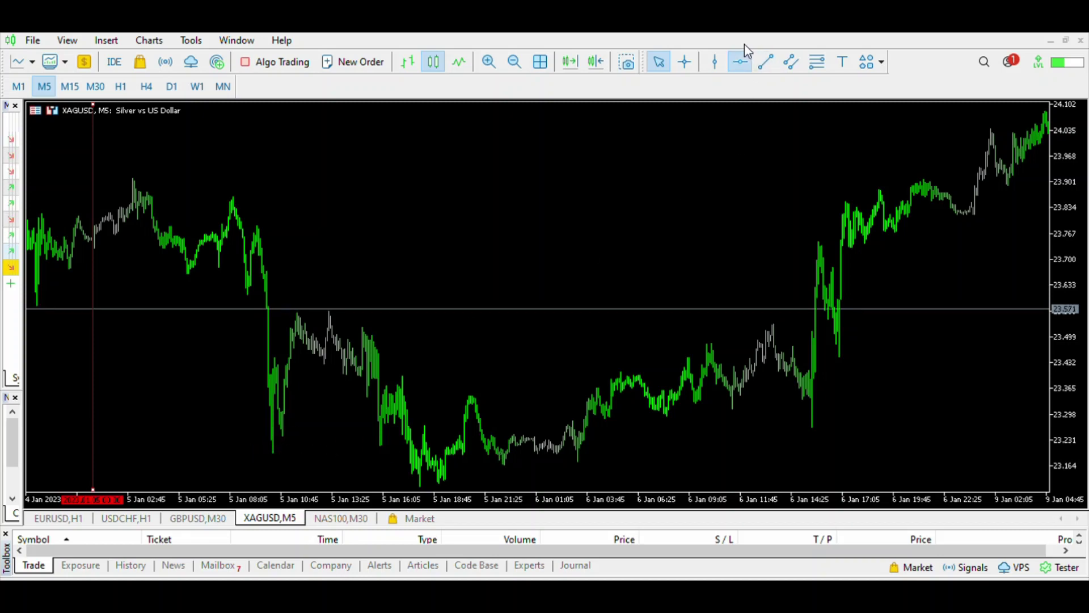
click(741, 61)
click(275, 446)
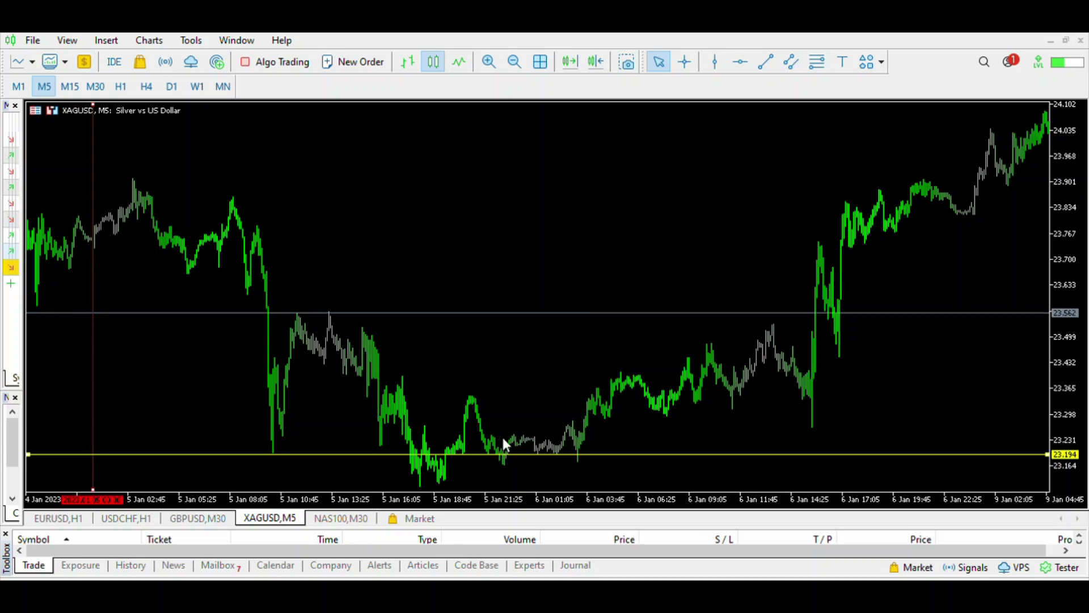
Measure from the 23.194 line at 5 January 21:45 down to the lowest low and up to the 6 January prices
middle_click(425, 462)
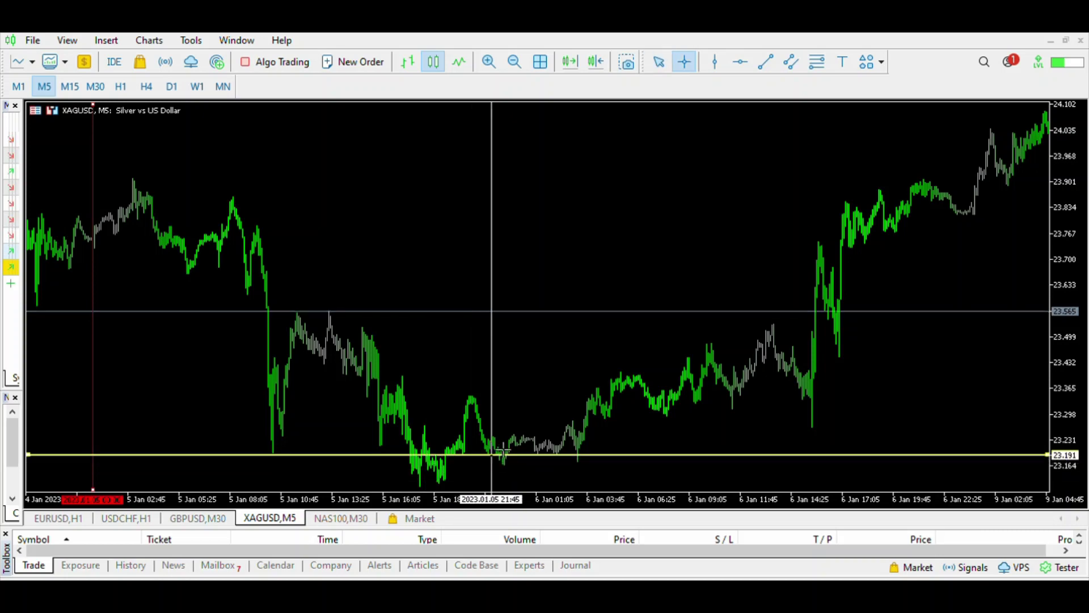
drag(492, 453, 442, 484)
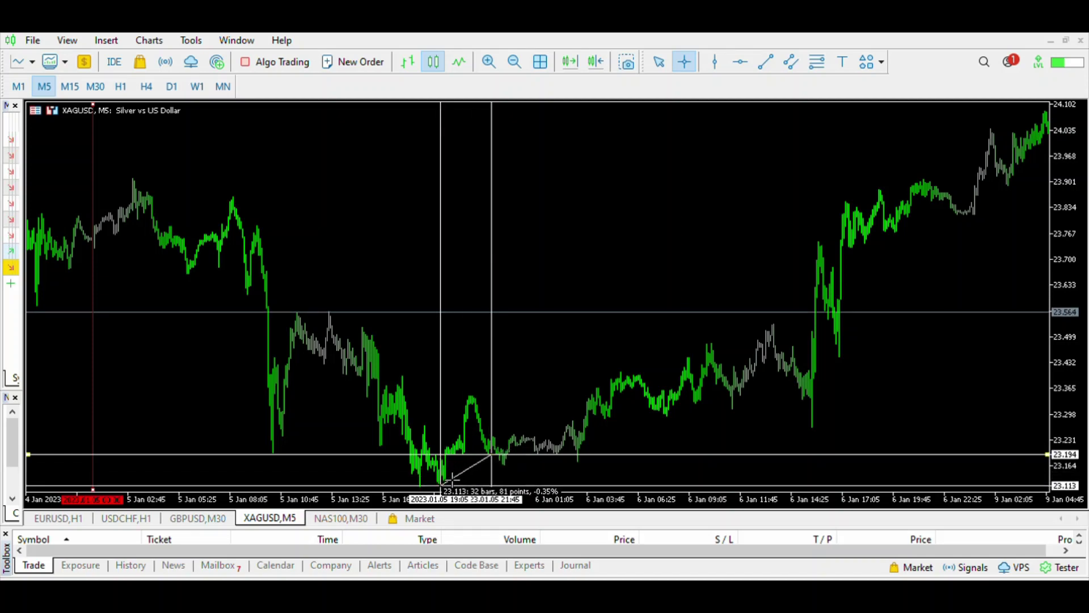
drag(448, 480, 745, 372)
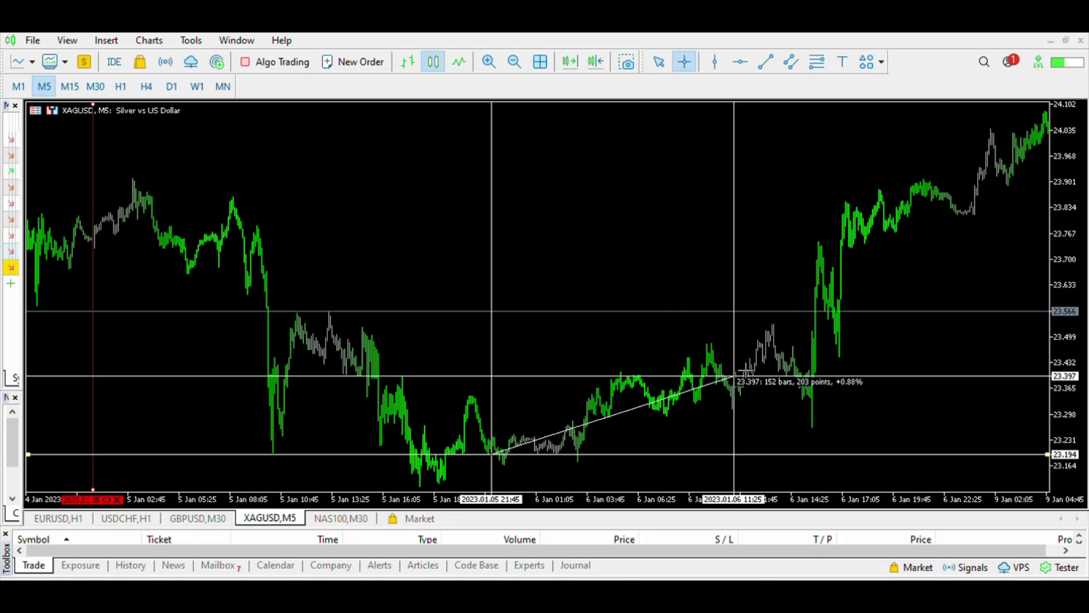
drag(745, 371, 778, 355)
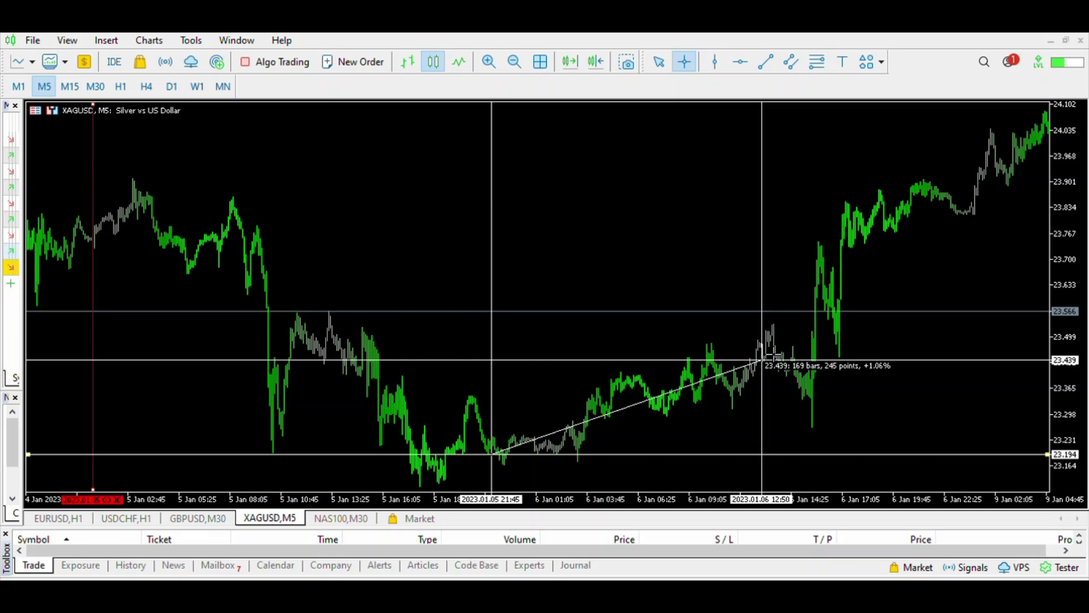
drag(778, 355, 468, 384)
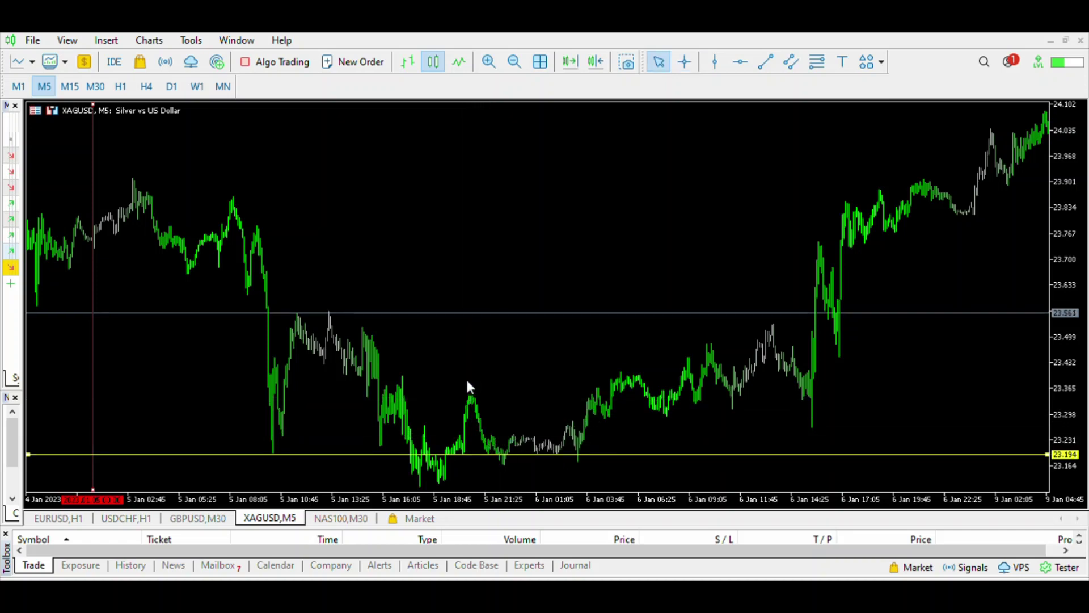
Measure the XAGUSD rise from the horizontal line again, with the whole move from 5 to 10 January in view
middle_click(480, 397)
drag(511, 452, 199, 172)
click(516, 57)
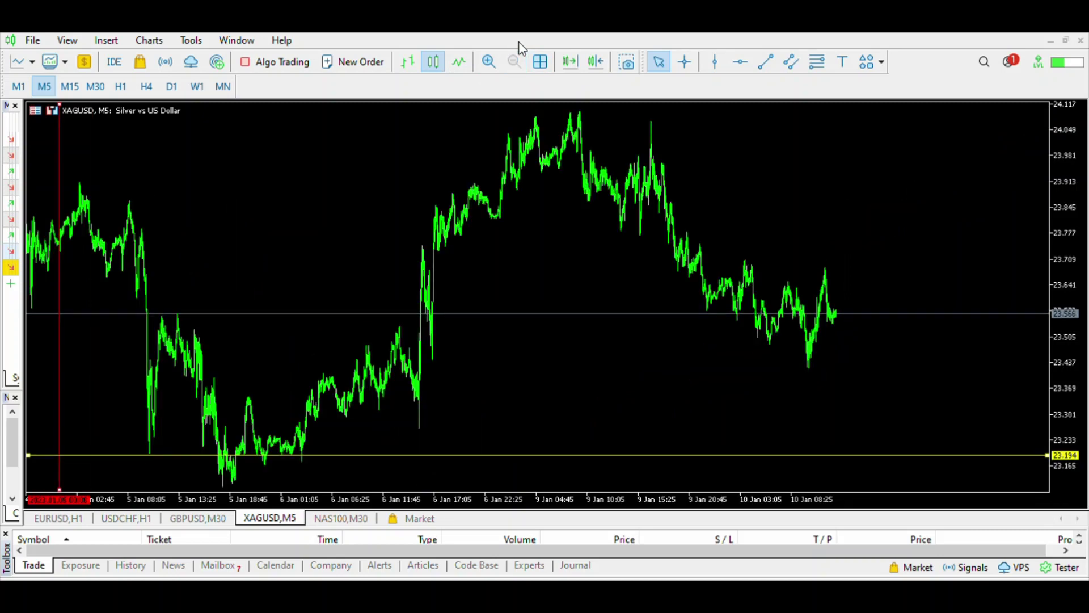
key(ctrl+f)
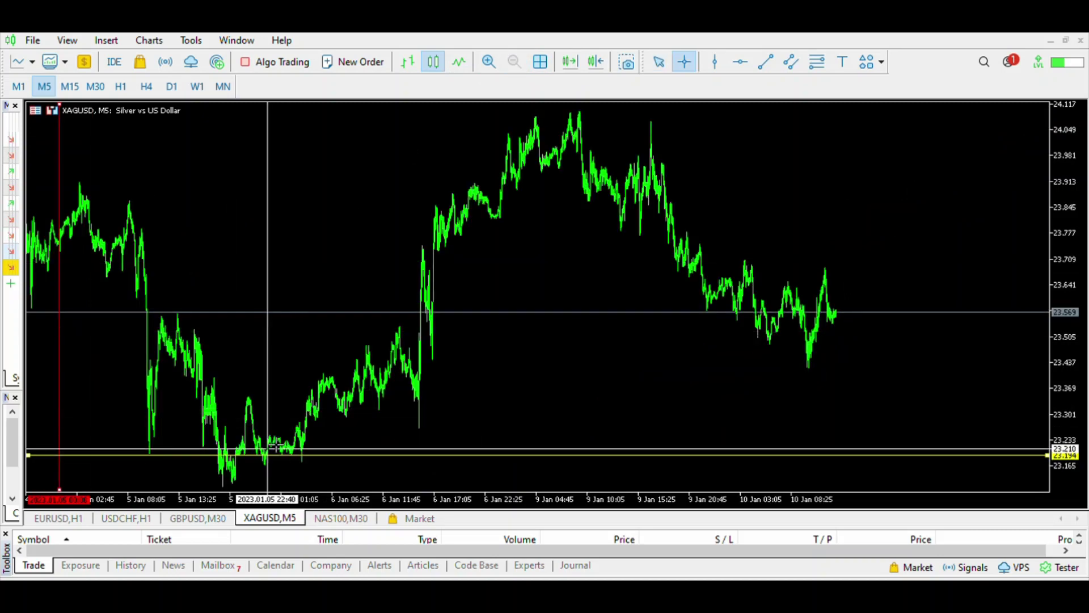
drag(263, 454, 364, 301)
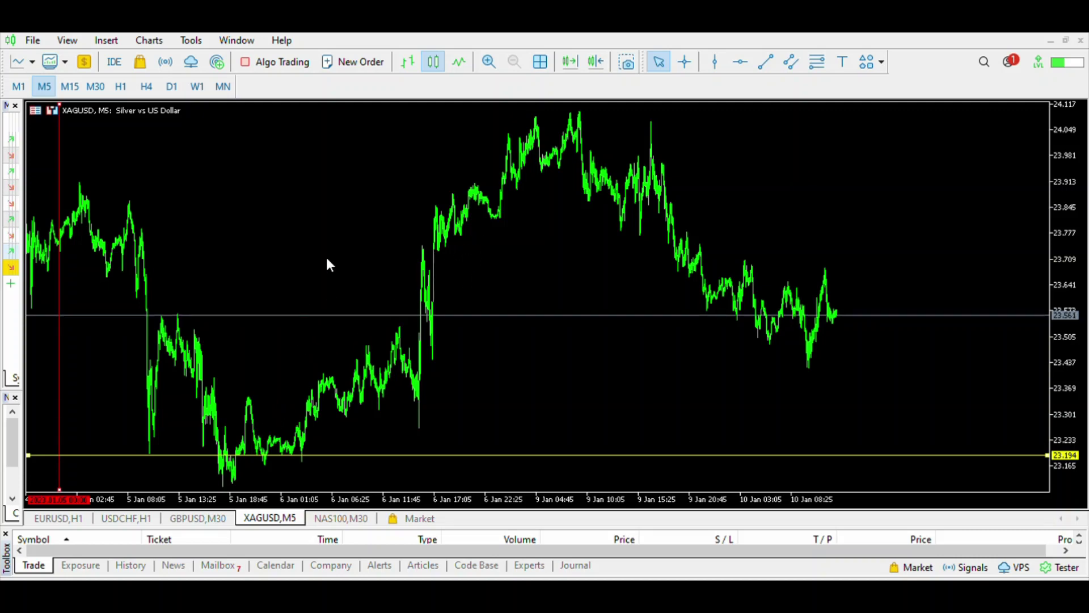
Open the NAS100 chart and set its timeframe to M5
click(347, 517)
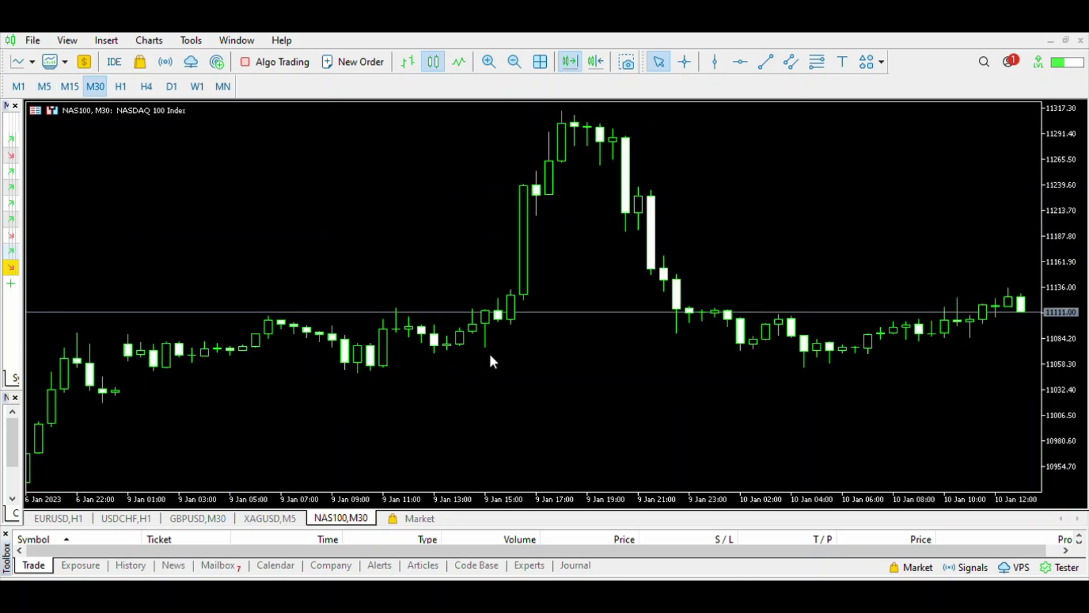
click(48, 79)
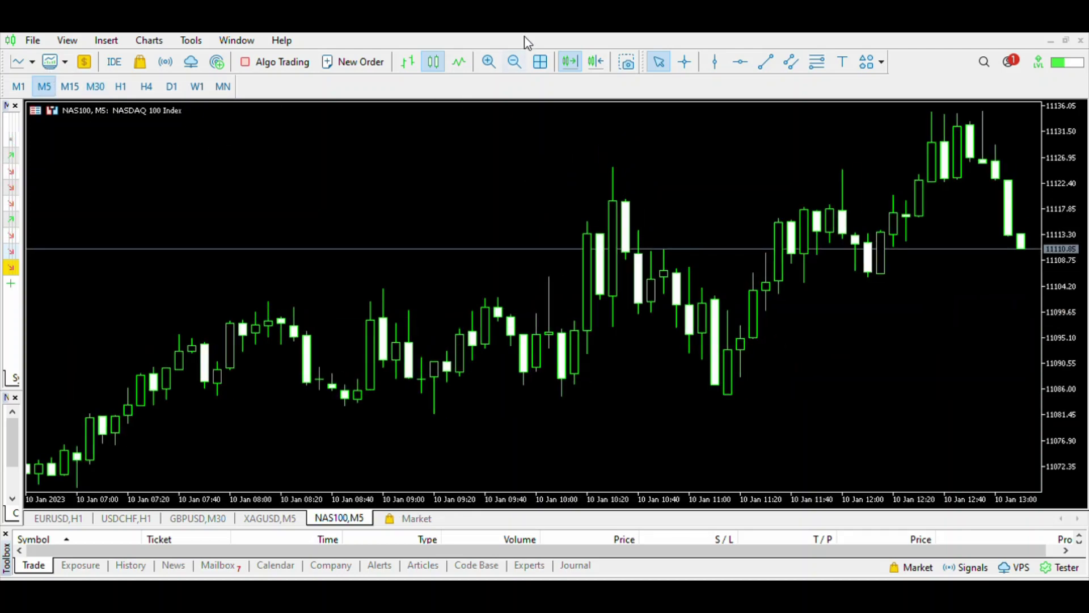
Draw a rectangle around the 9 January high on the NAS100 M5 chart
click(516, 53)
click(517, 53)
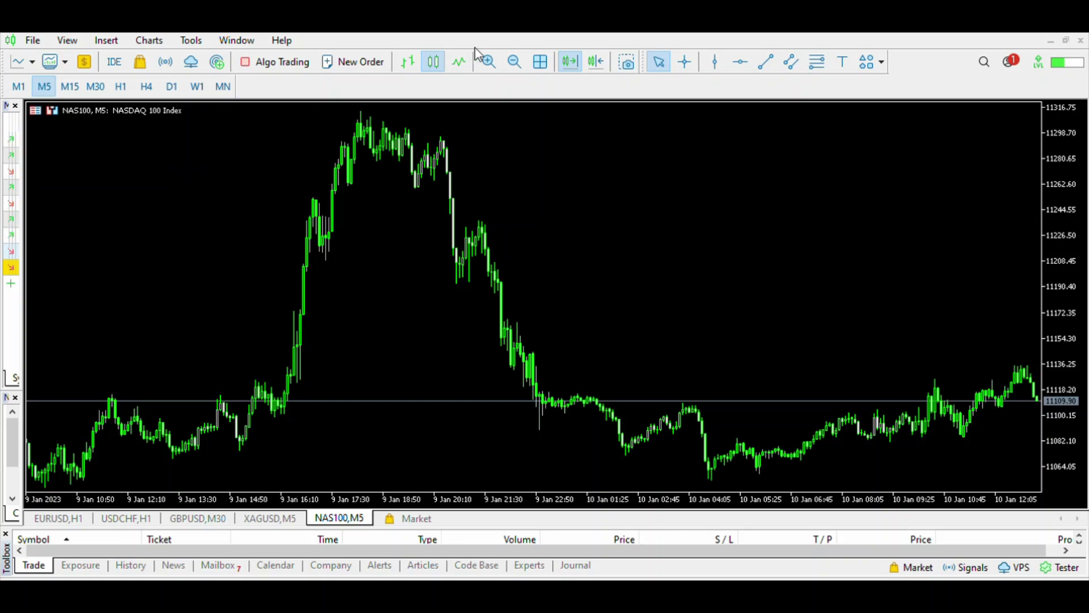
click(516, 48)
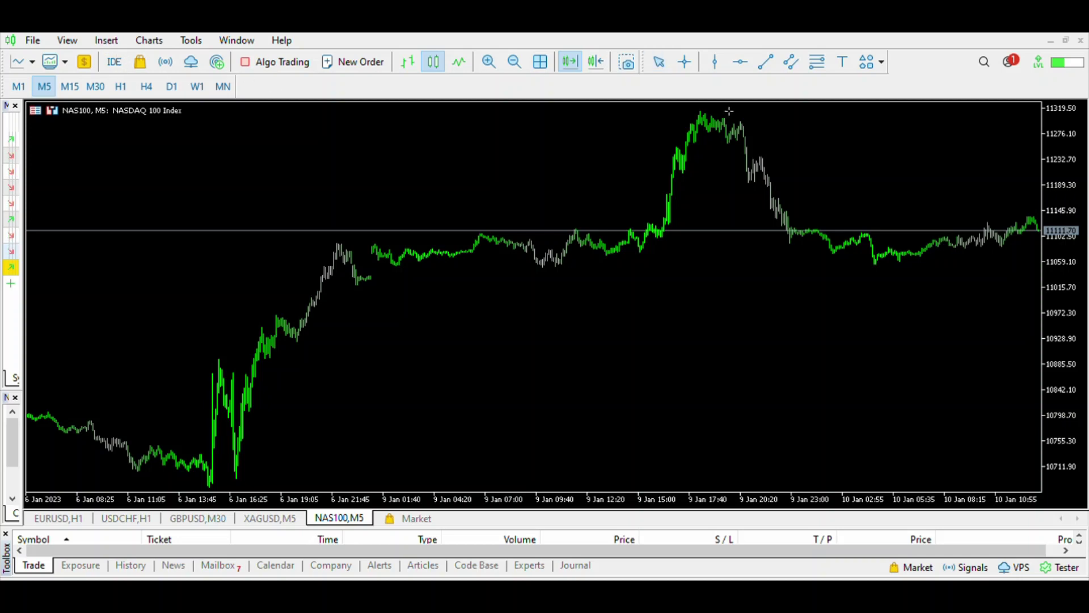
drag(752, 139, 675, 111)
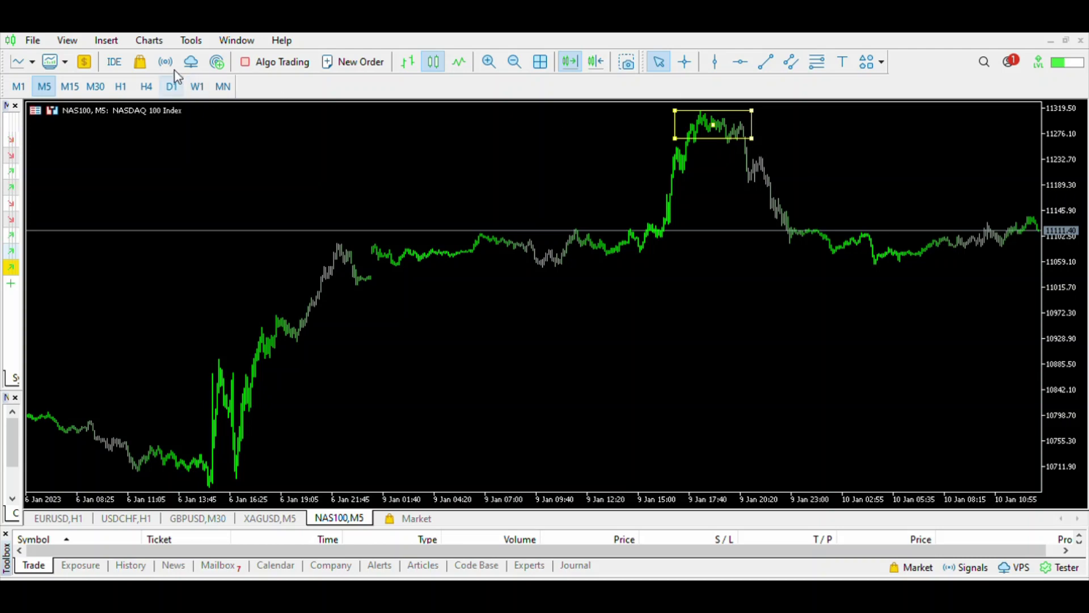
Switch the NAS100 chart to H1 and place a horizontal line at about 11173.93, below the 9 January high
click(121, 82)
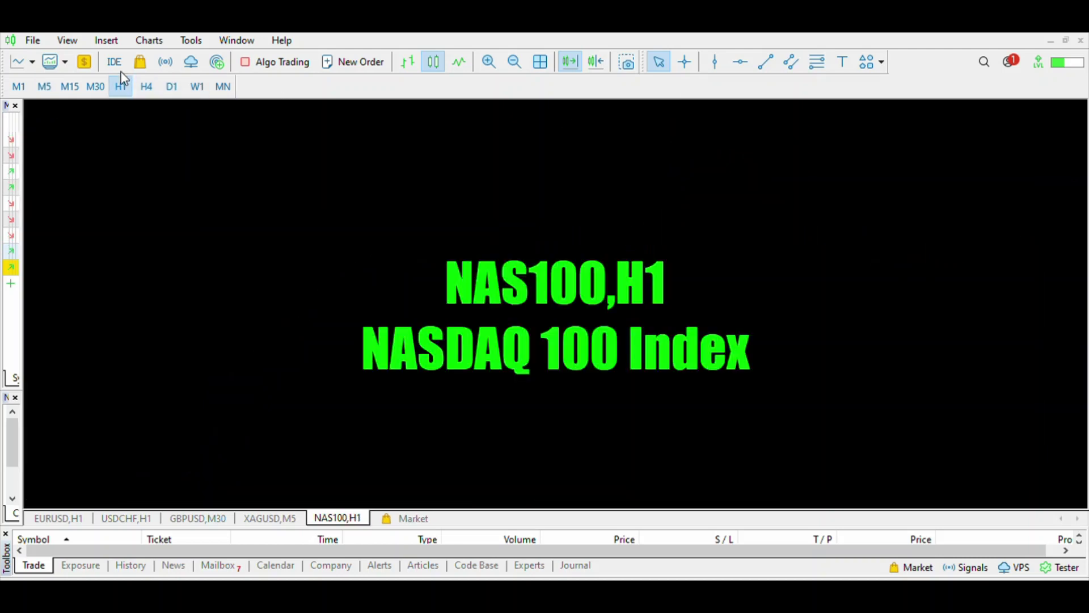
click(489, 62)
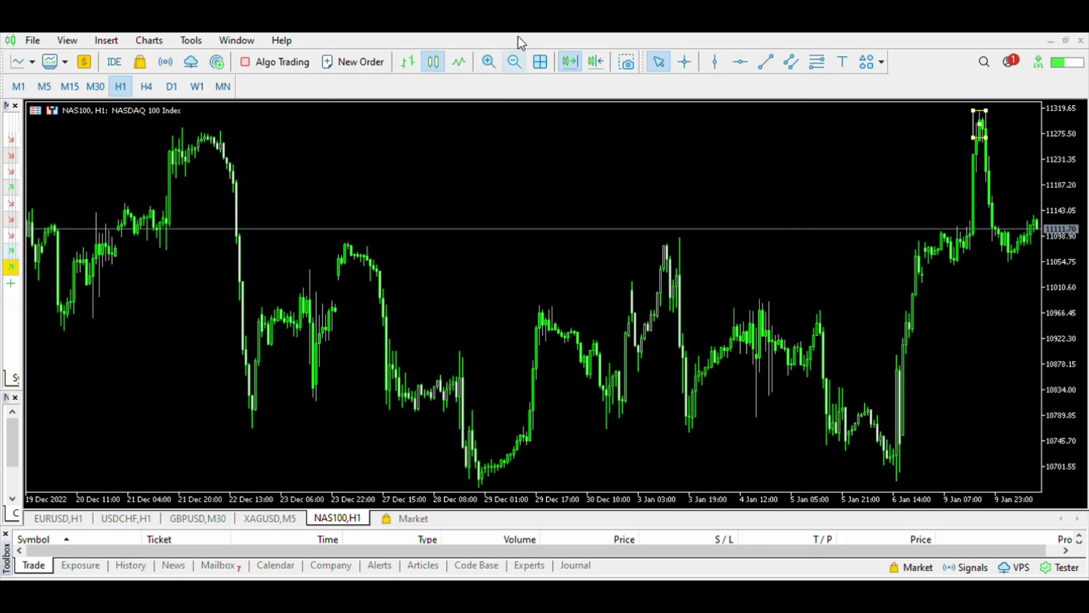
click(514, 62)
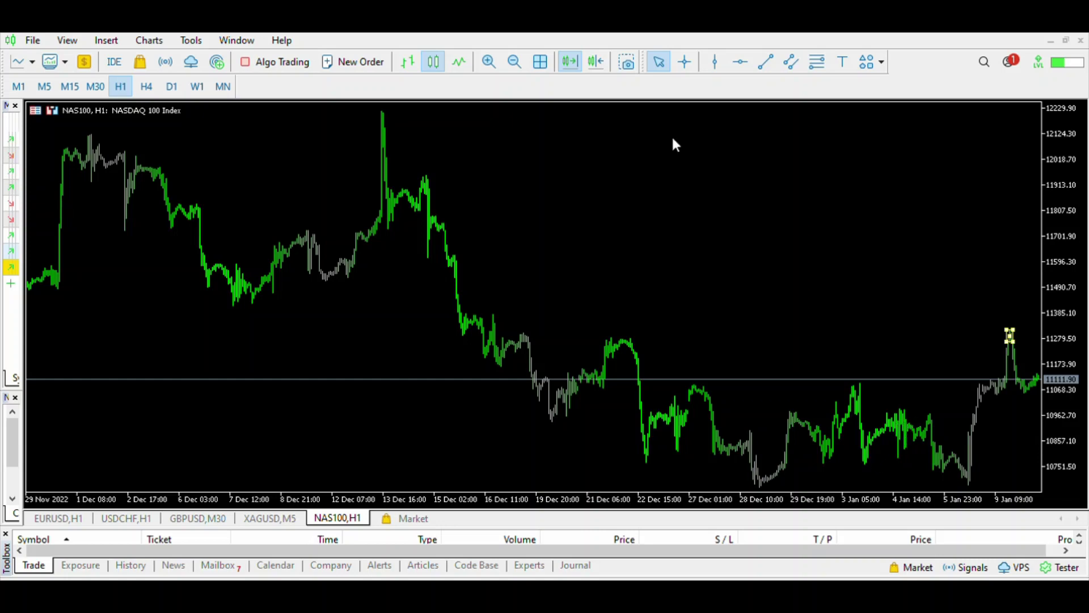
click(488, 59)
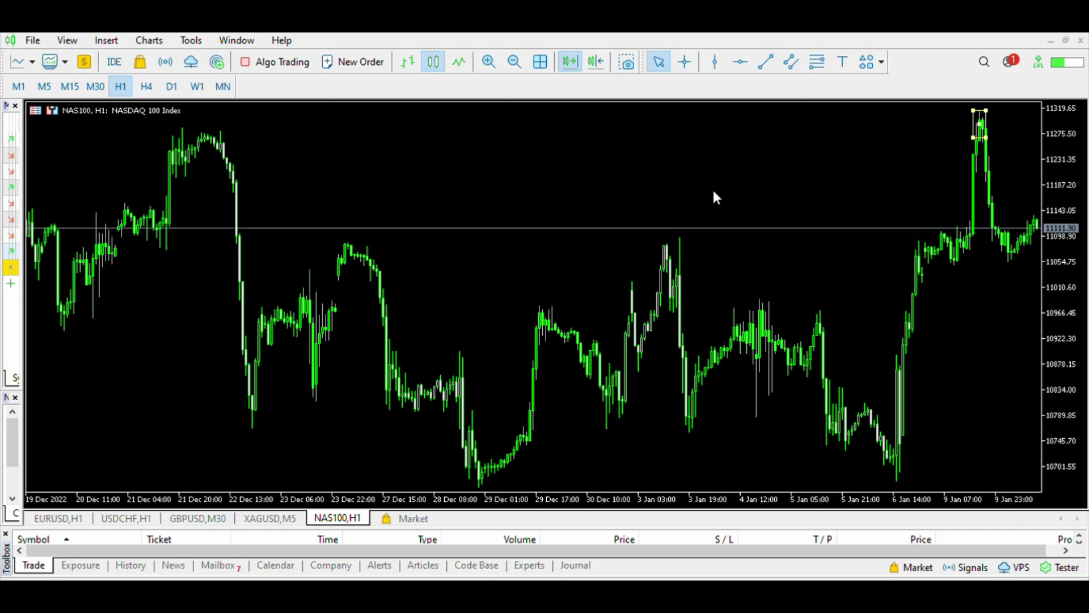
click(514, 61)
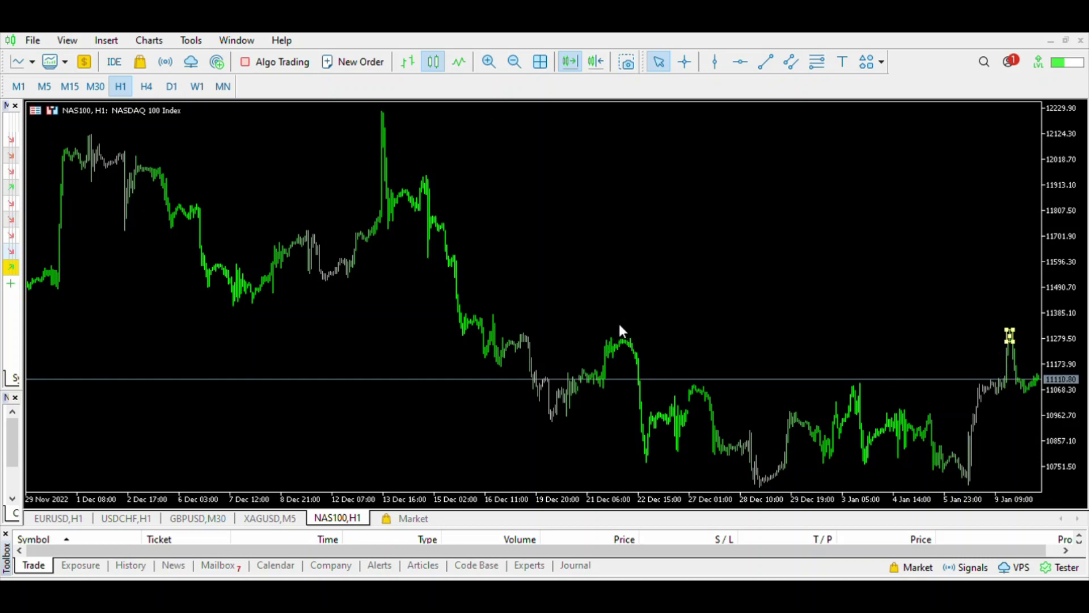
click(733, 56)
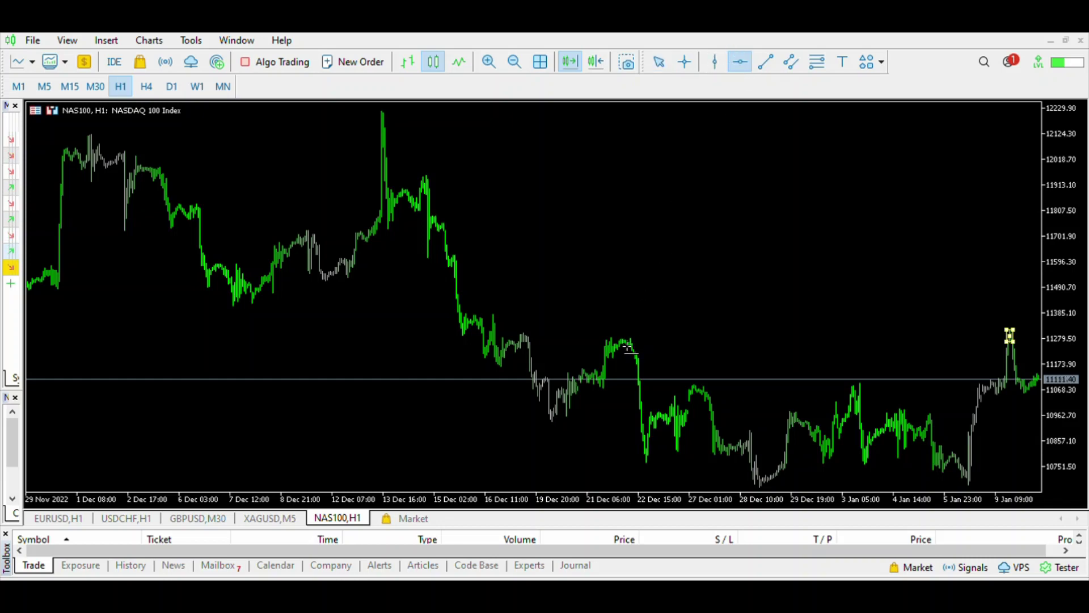
click(627, 354)
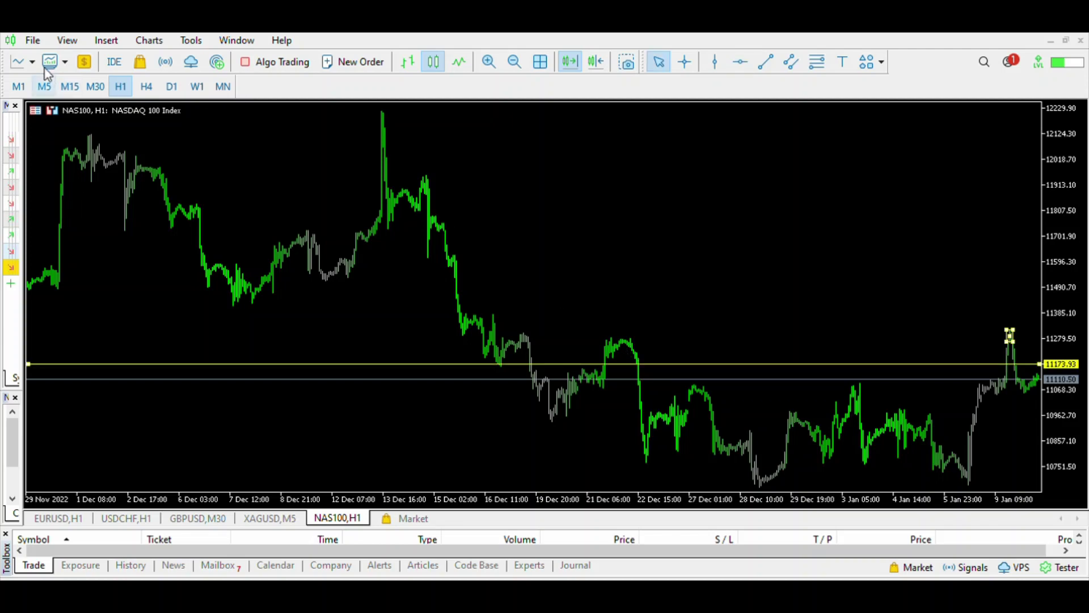
Switch the NAS100 chart back to M5 and delete the rectangle around the 9 January high
click(44, 85)
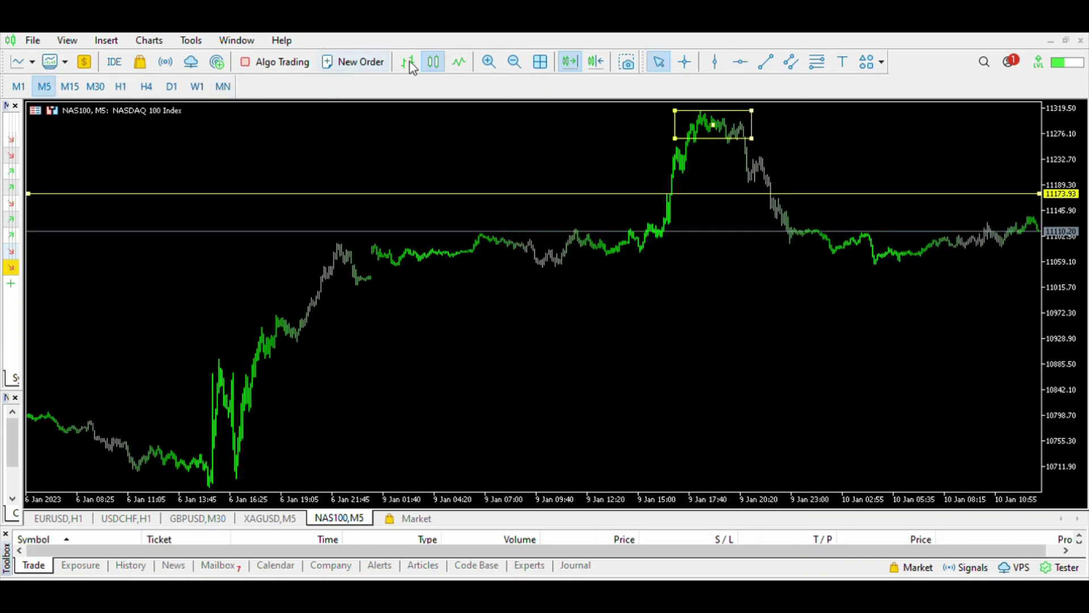
click(493, 46)
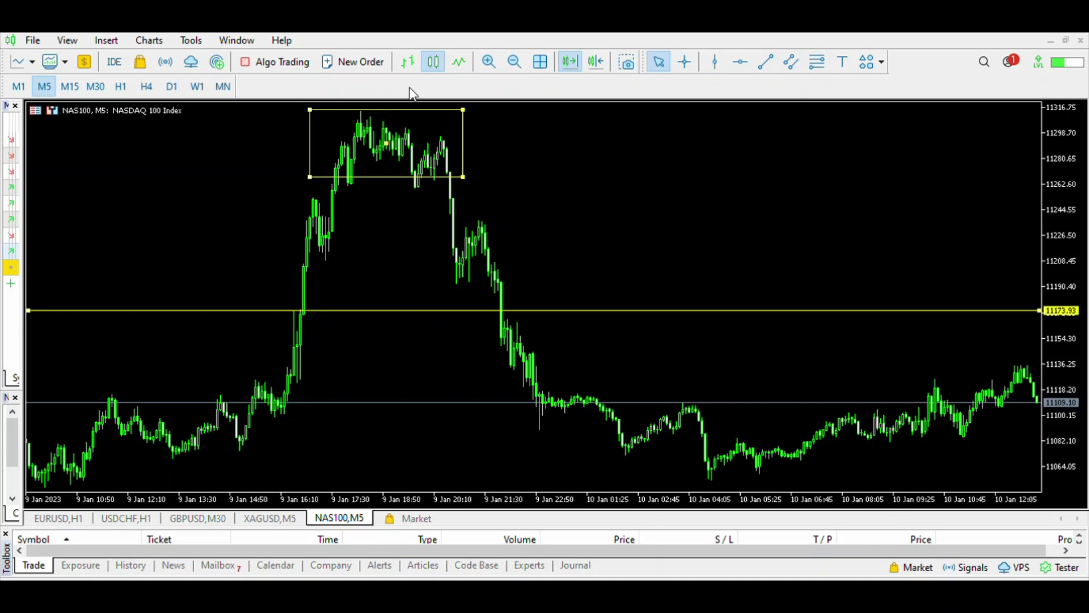
click(491, 51)
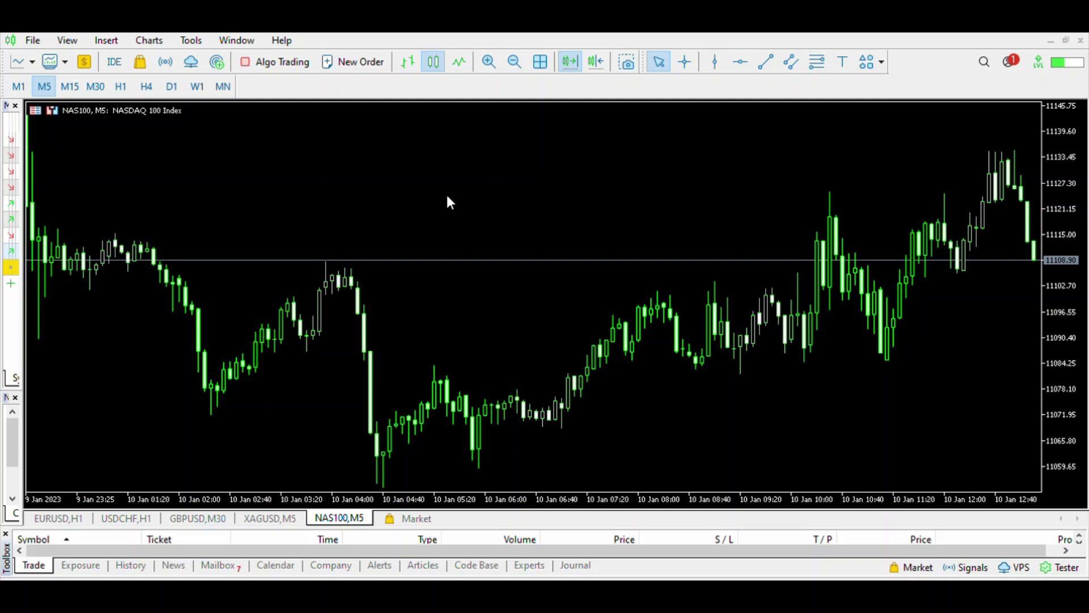
drag(219, 333, 674, 265)
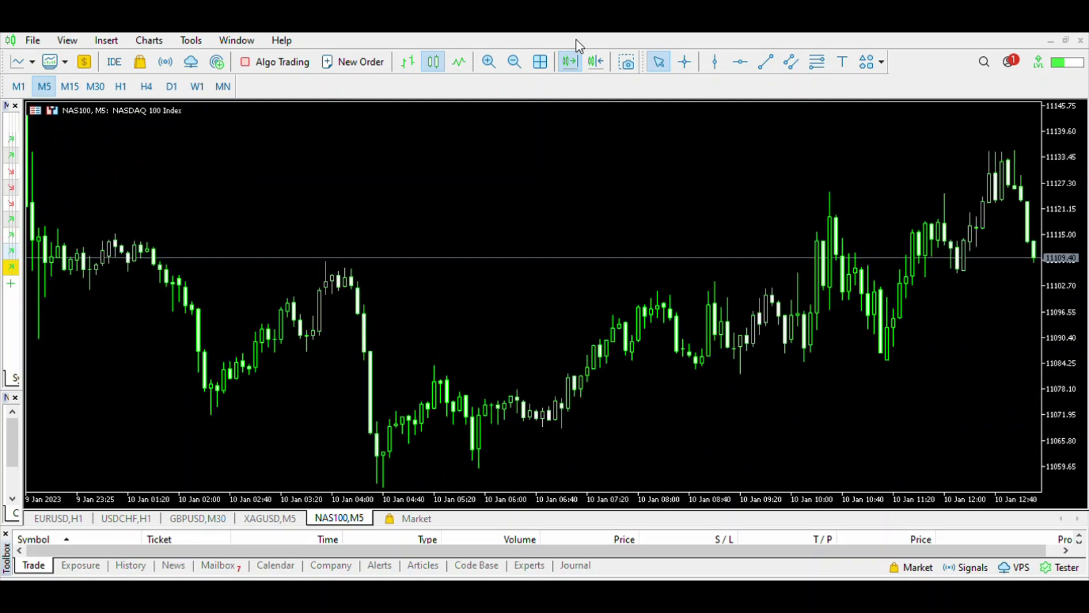
click(569, 61)
drag(321, 210, 792, 205)
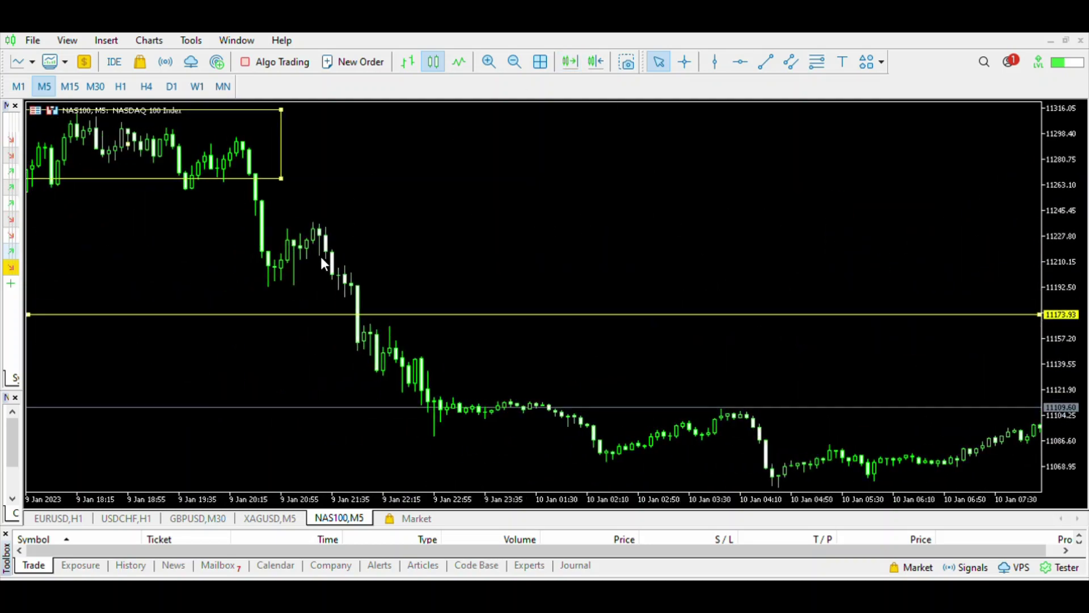
drag(321, 256, 715, 239)
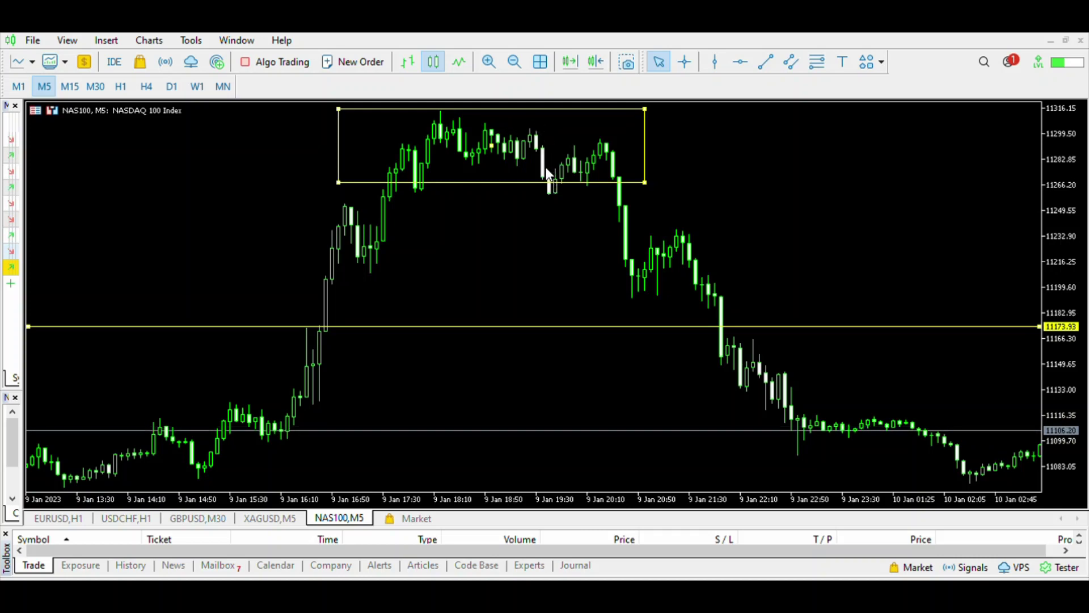
key(Delete)
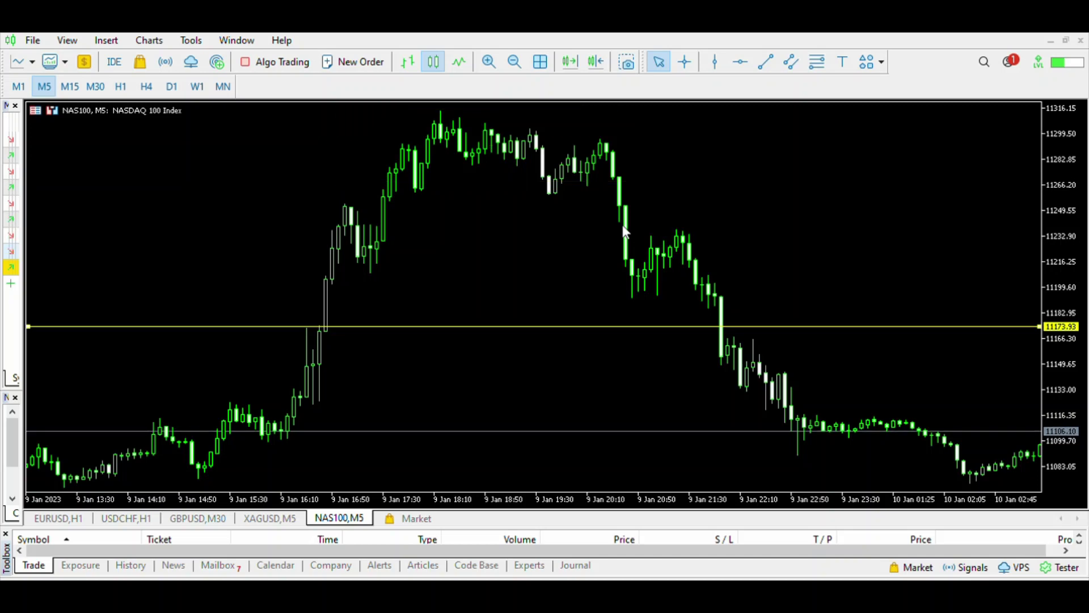
Move the NAS100 horizontal line up to about 11291.08, across the candles of the 9 January high
middle_click(623, 226)
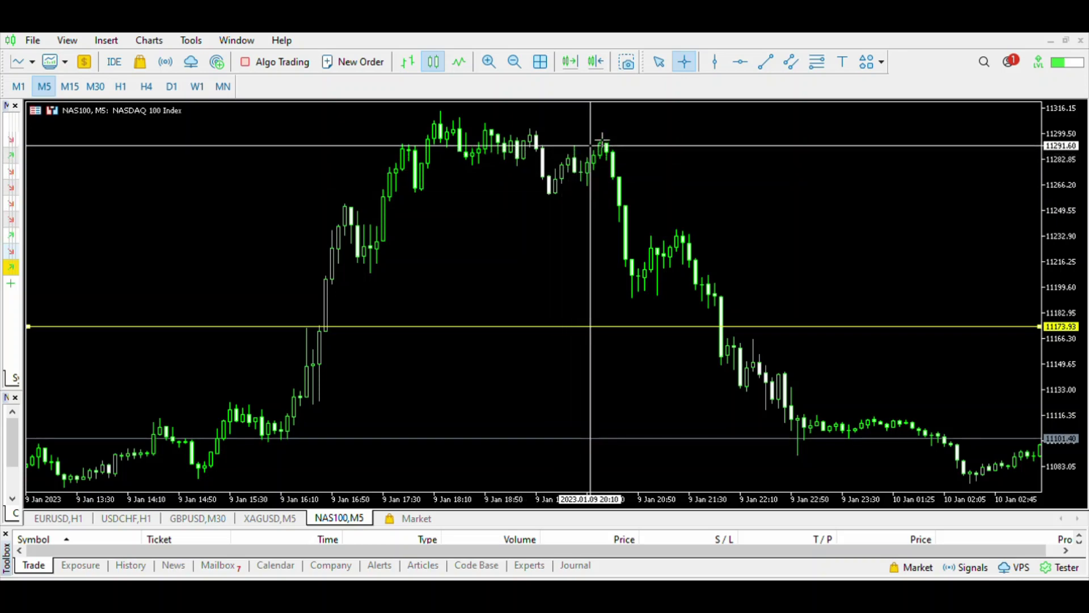
key(Escape)
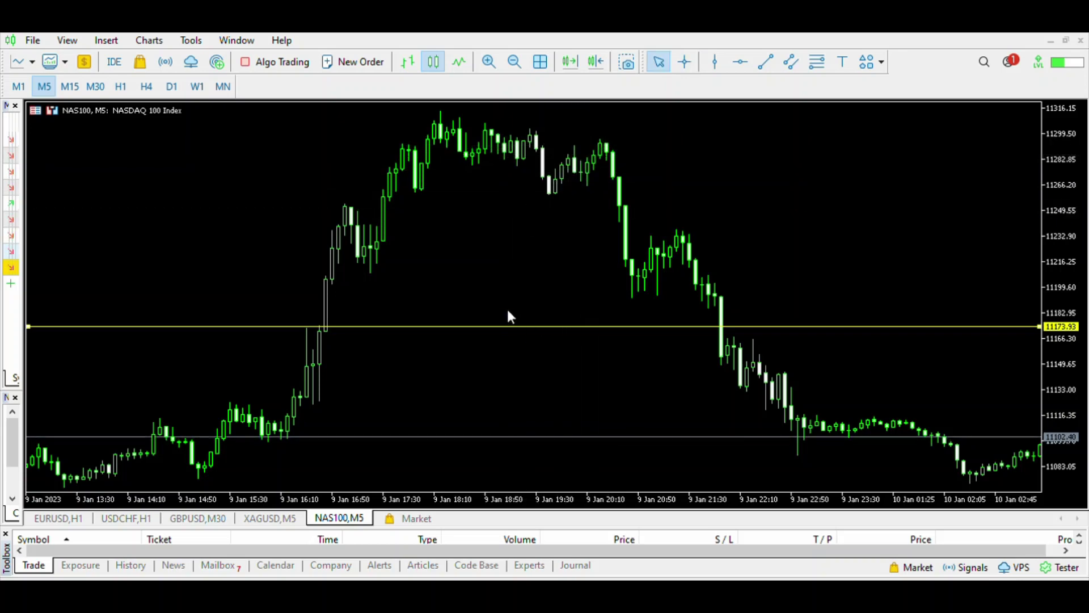
drag(506, 305, 493, 137)
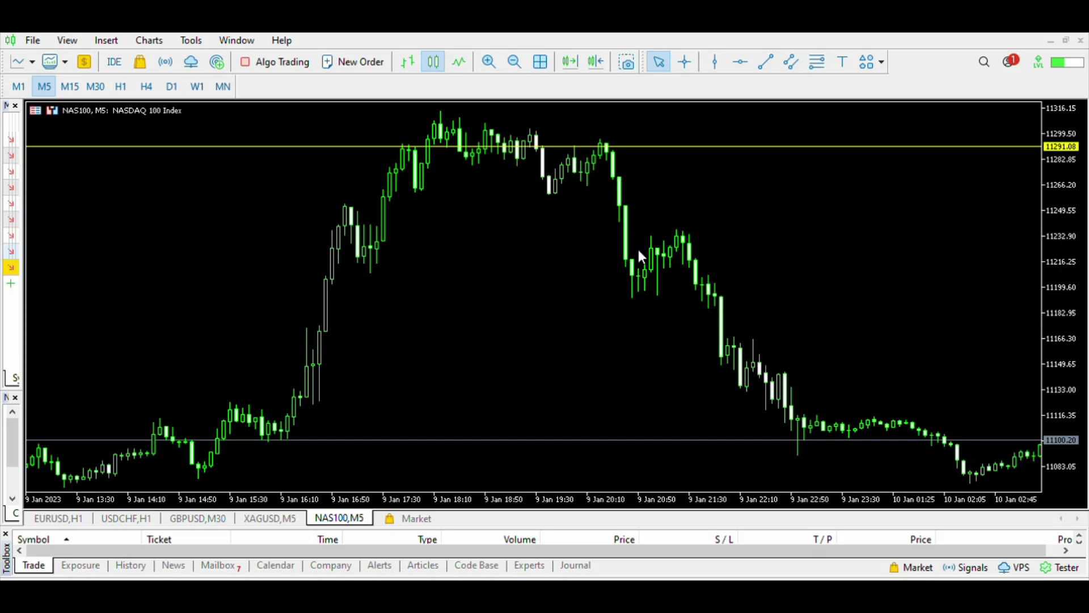
Measure the first sharp NAS100 drop on the evening of 9 January, starting from the horizontal line
key(ctrl+f)
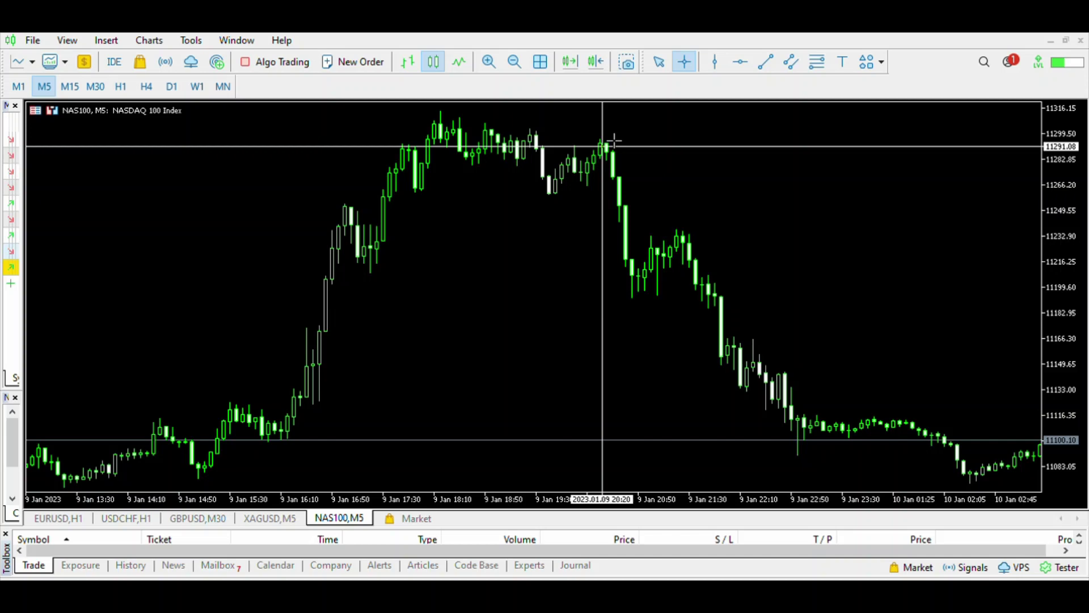
drag(615, 140, 378, 211)
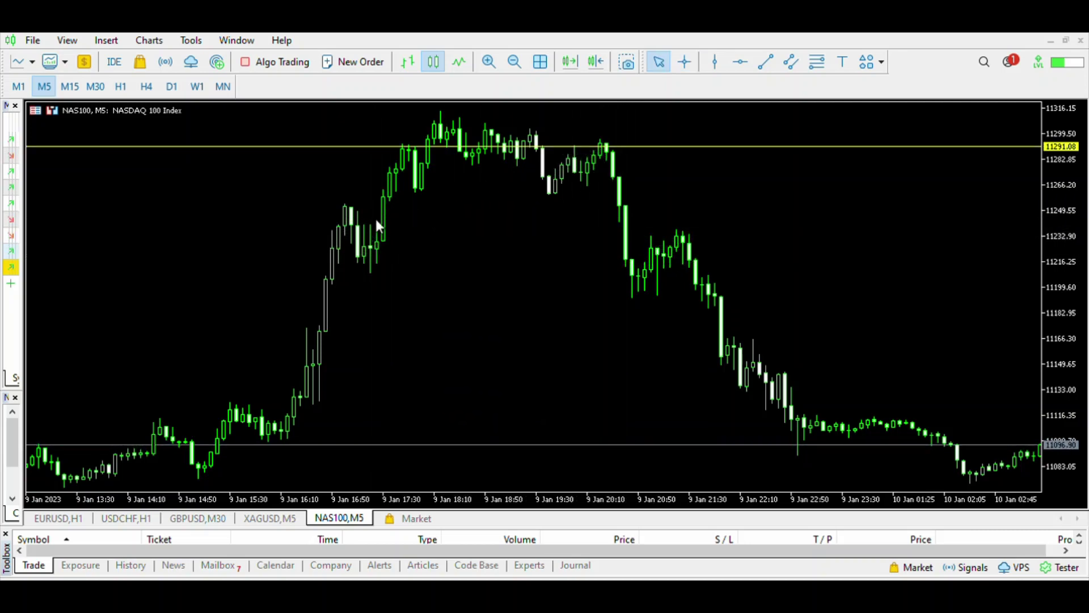
middle_click(377, 227)
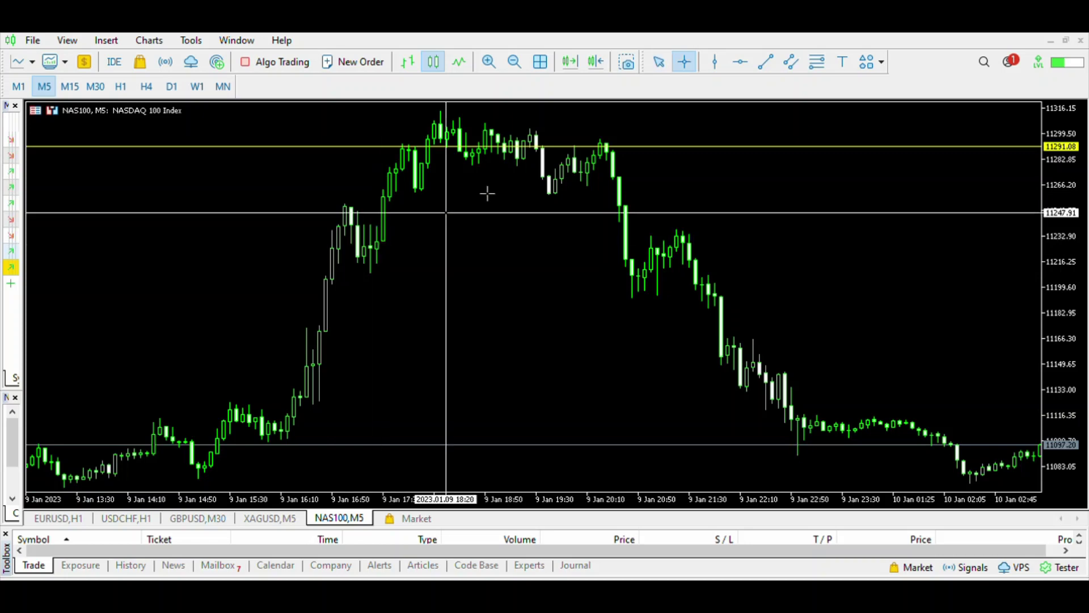
drag(619, 142, 638, 250)
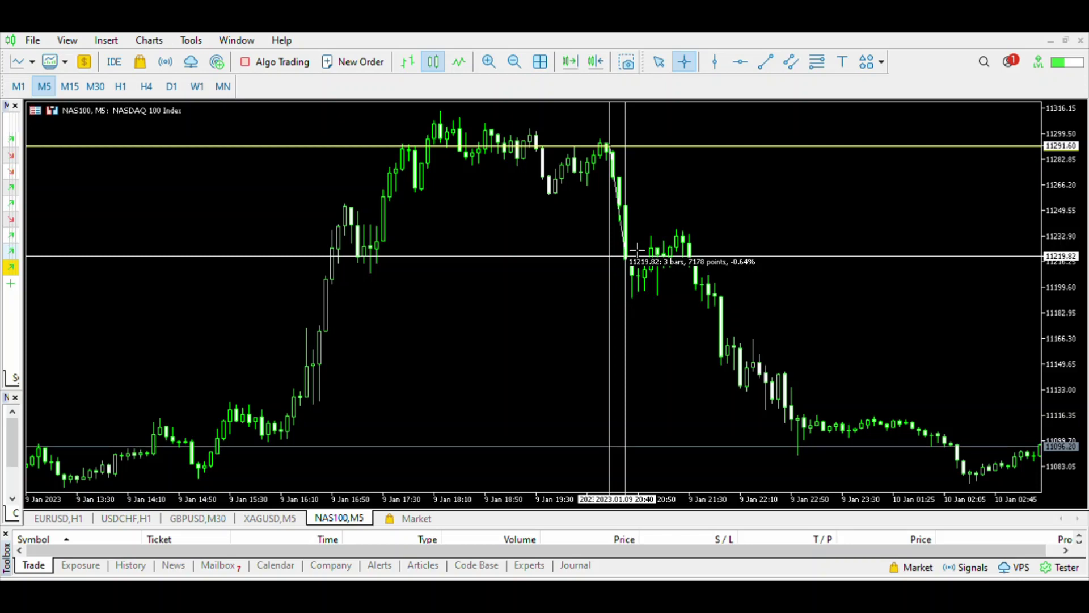
key(Escape)
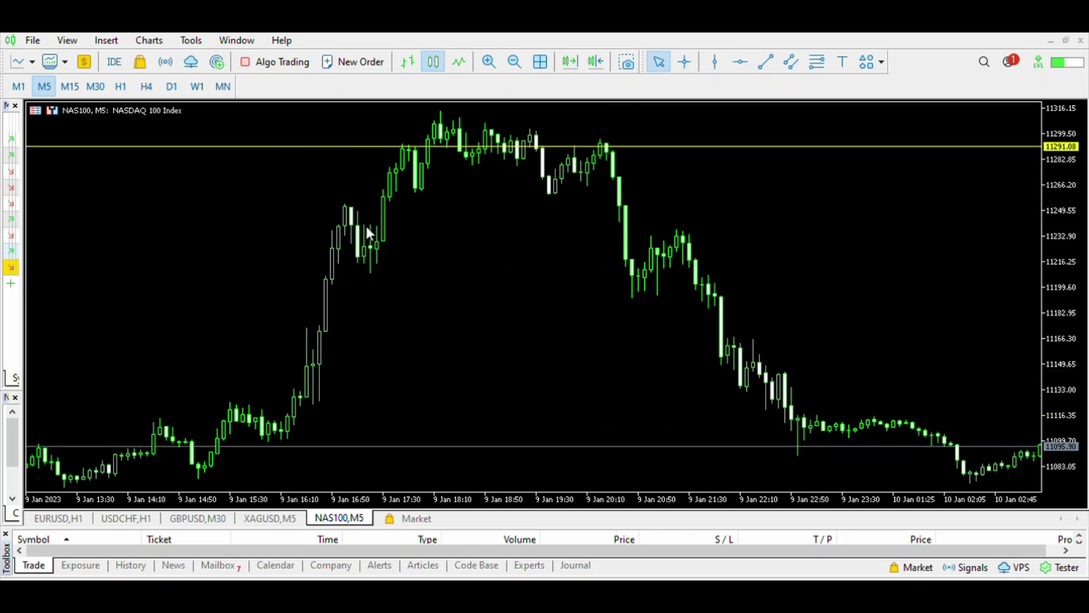
Measure the longer NAS100 fall from the horizontal line at 20:05 to the 22:30 candle on 9 January
middle_click(258, 434)
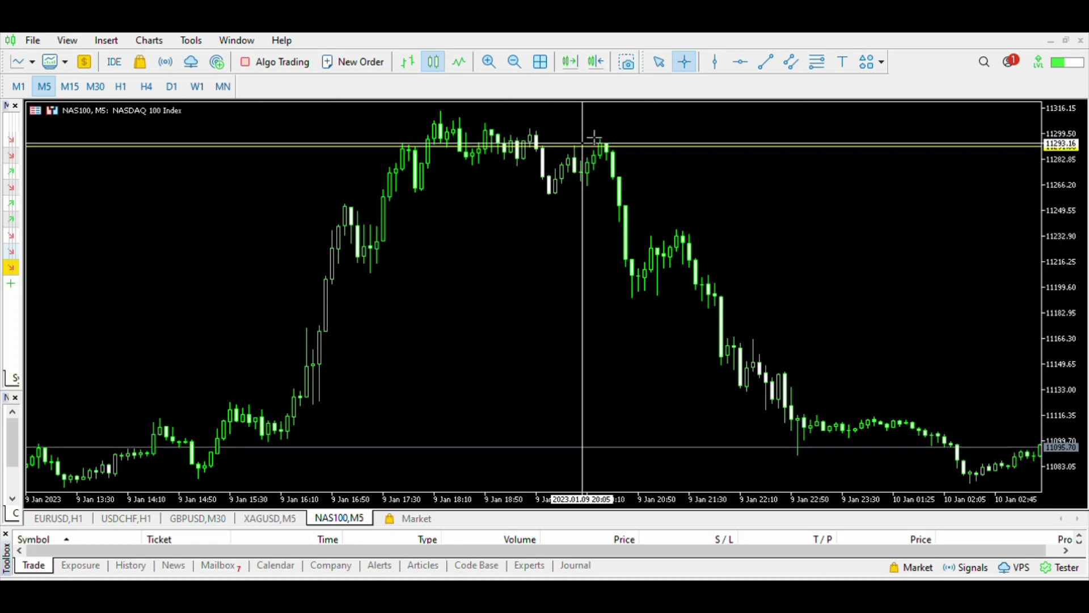
drag(583, 146, 764, 395)
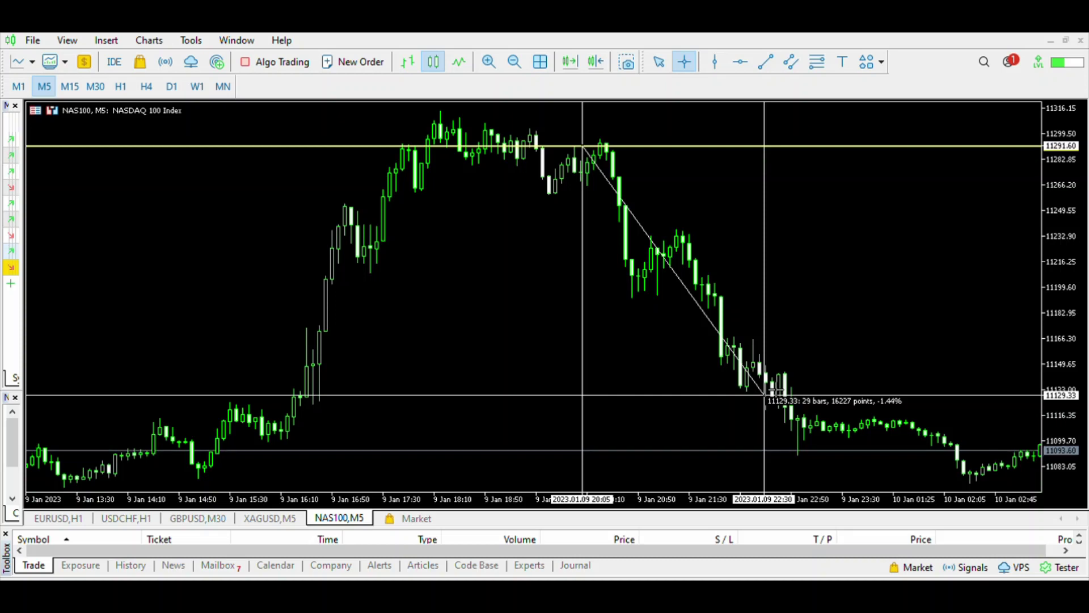
drag(765, 395, 767, 386)
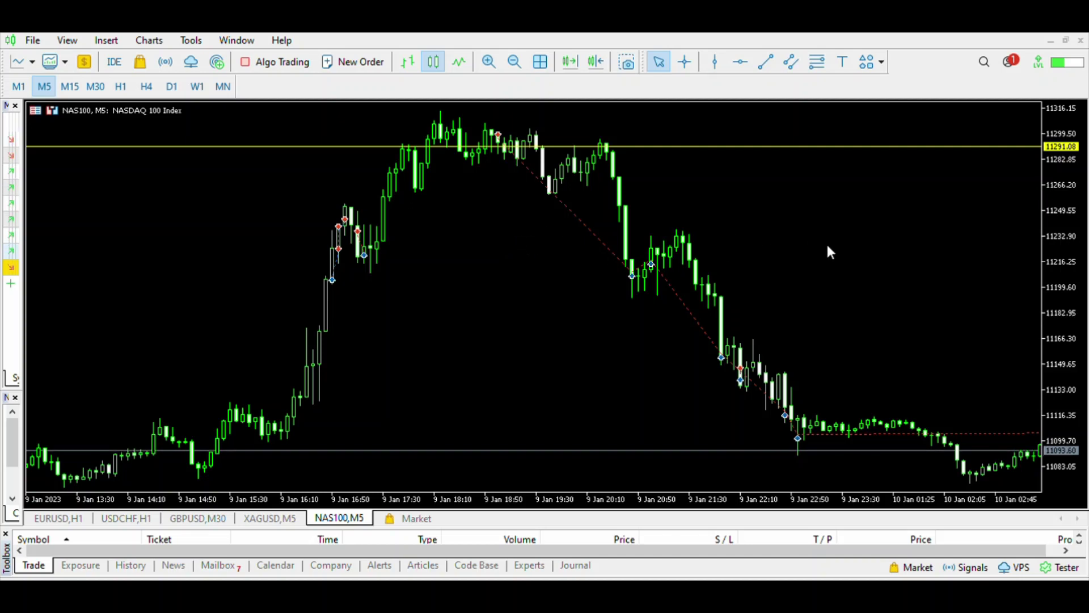
Follow the trade markers into 10 January and measure the fall from the 19:00 sell marker to the 20:45 and 23:00 markers on 9 January
scroll(829, 247, down, 10)
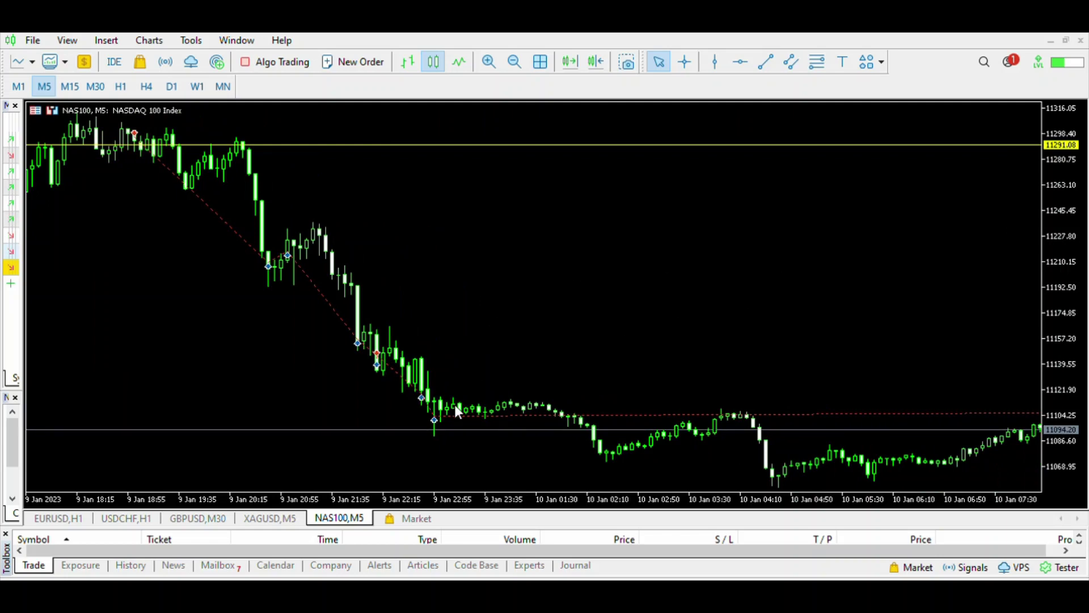
drag(853, 275, 547, 299)
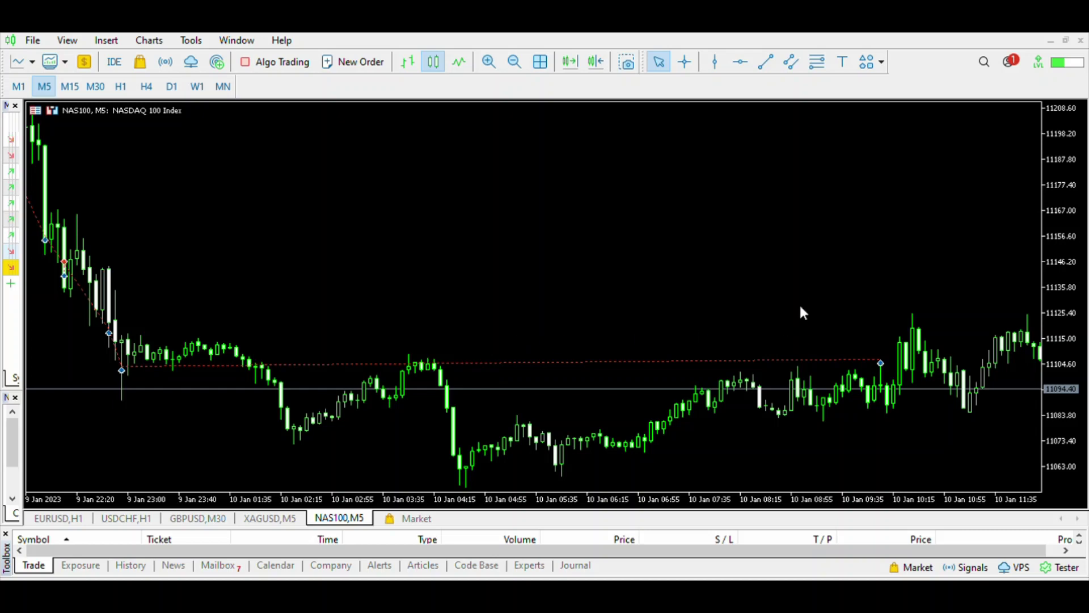
drag(859, 292, 769, 301)
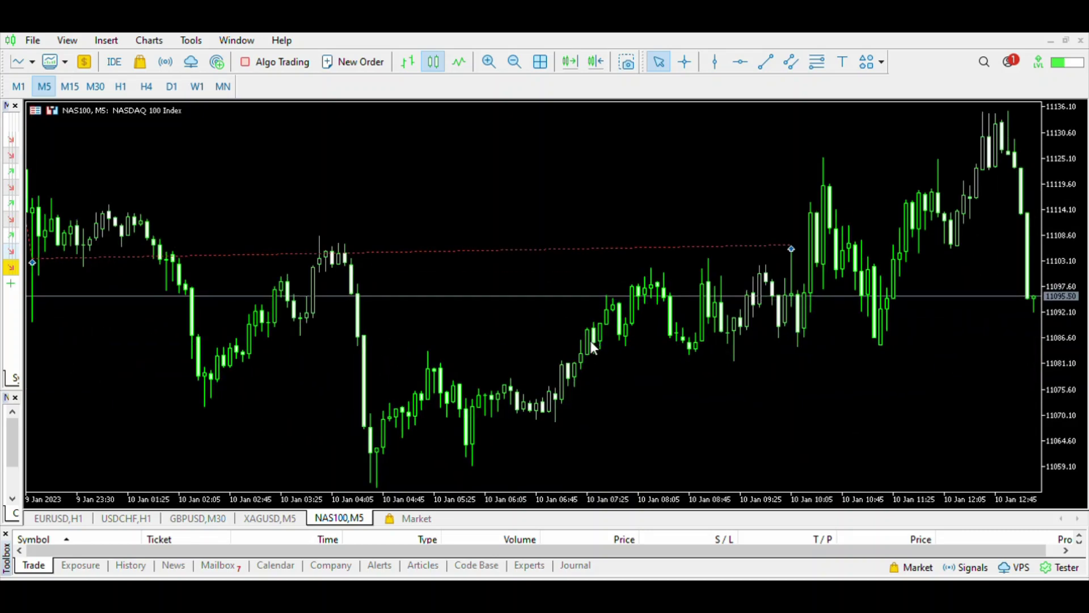
click(516, 57)
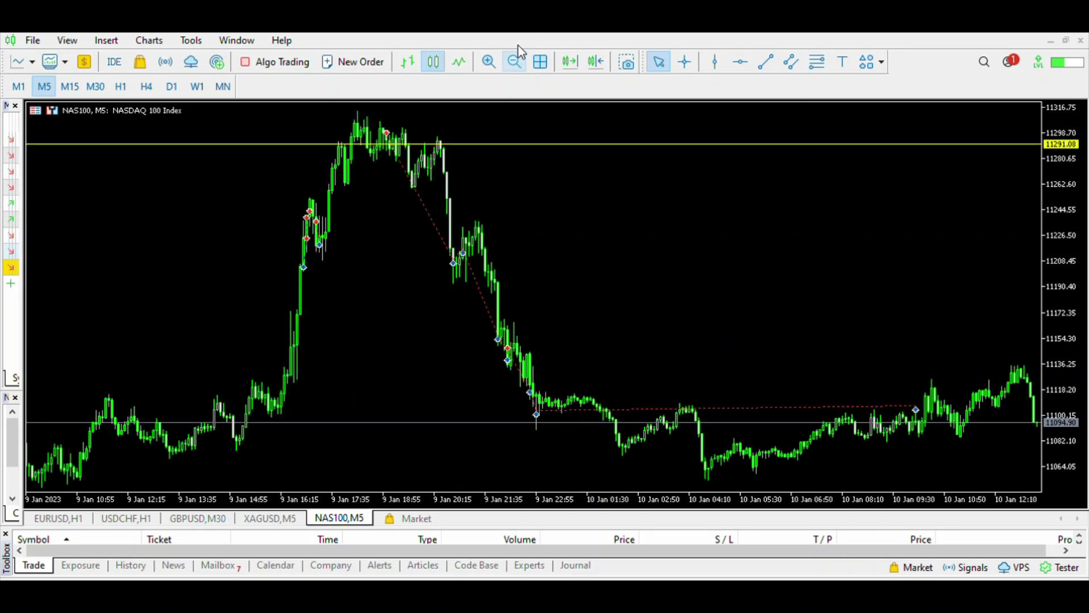
middle_click(520, 217)
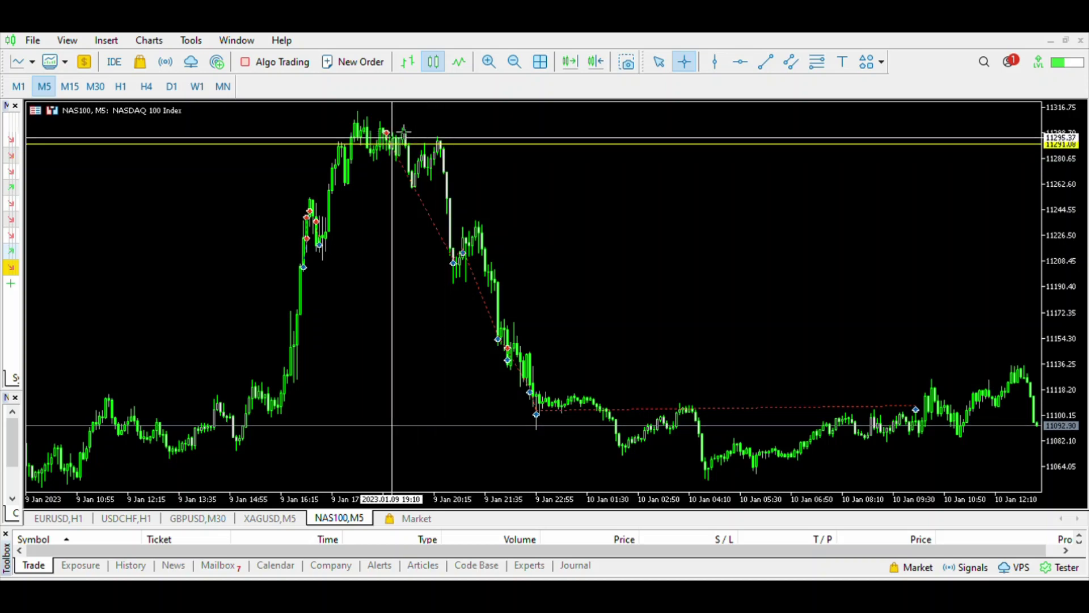
drag(386, 133, 463, 260)
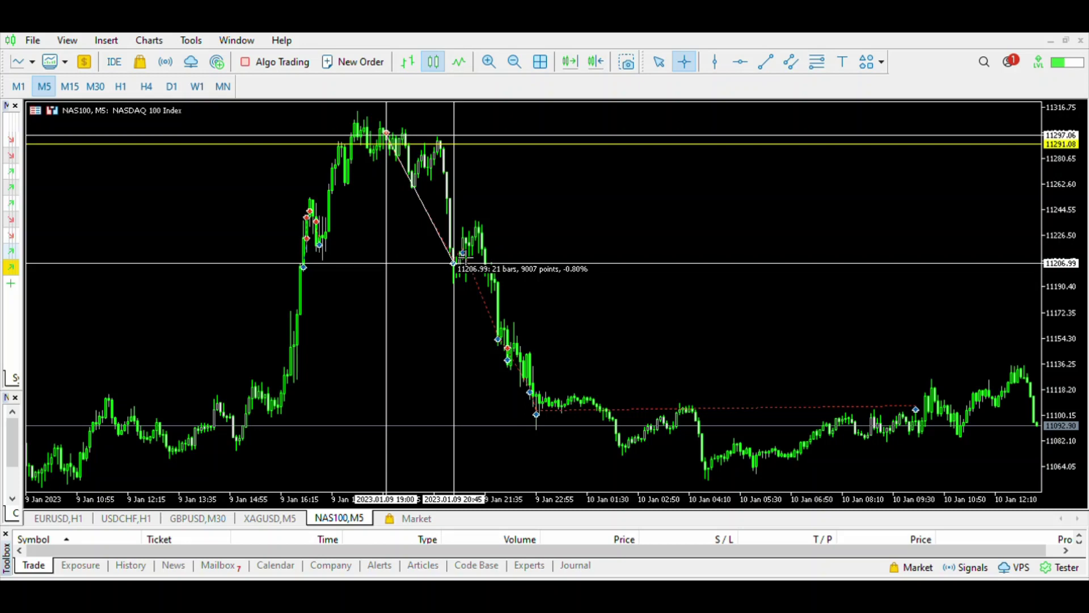
drag(463, 261, 549, 409)
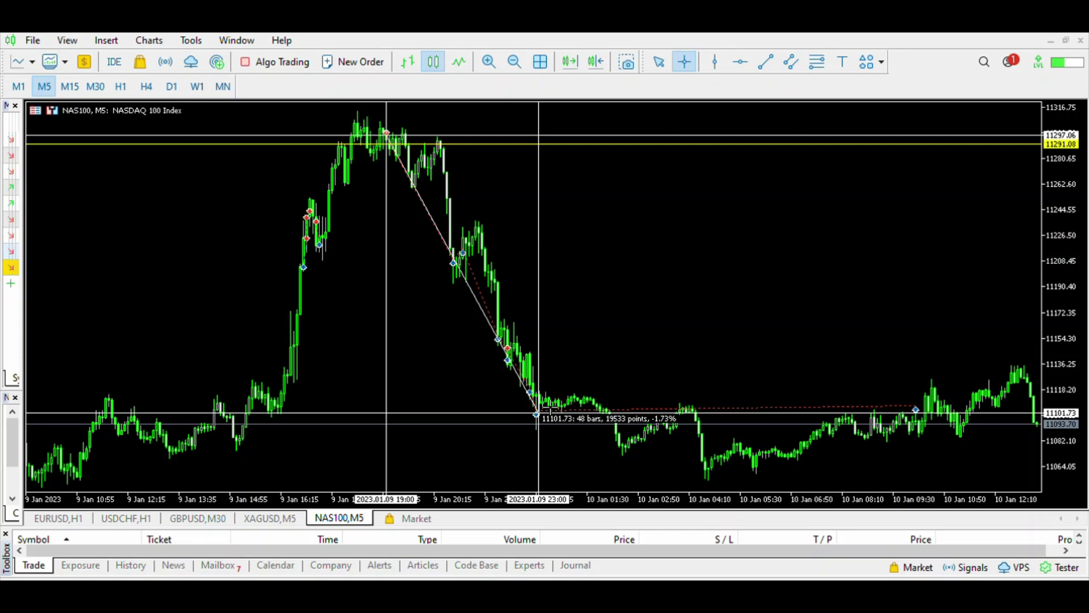
drag(537, 413, 541, 403)
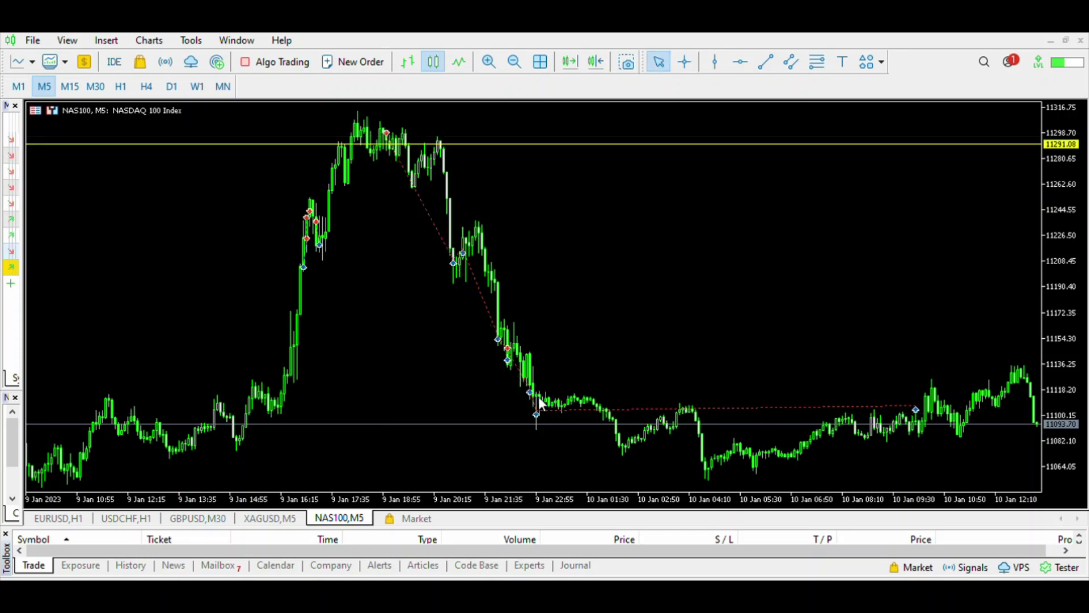